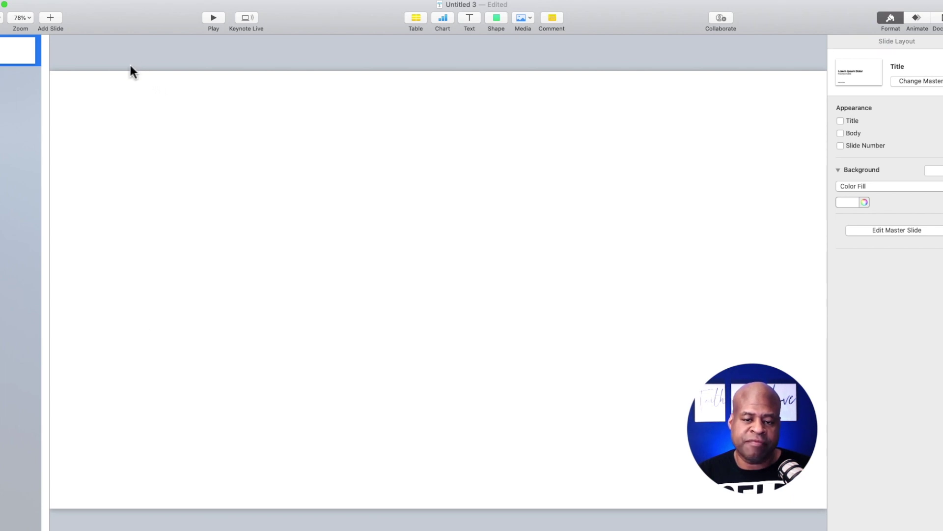
{"action": "left_click_drag", "start_coordinate": [133, 68], "coordinate": [131, 524]}
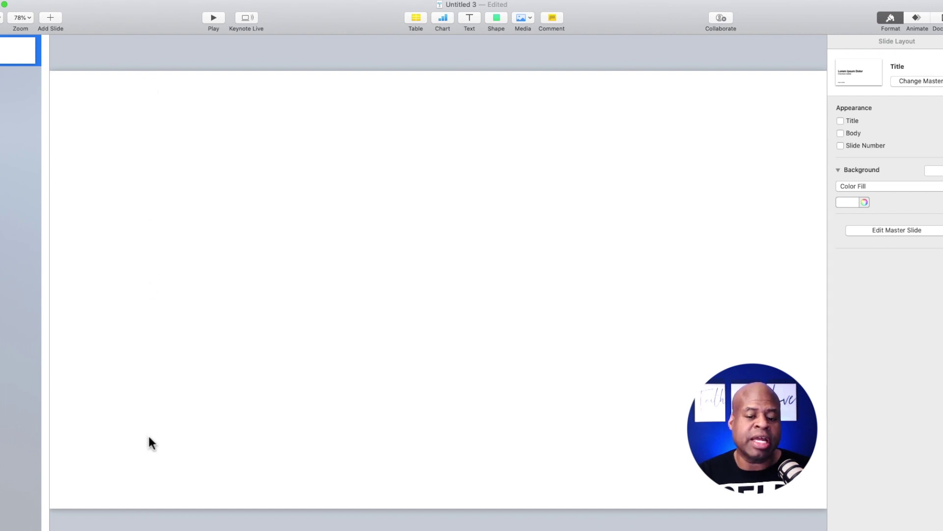
{"action": "left_click_drag", "start_coordinate": [145, 484], "coordinate": [148, 526]}
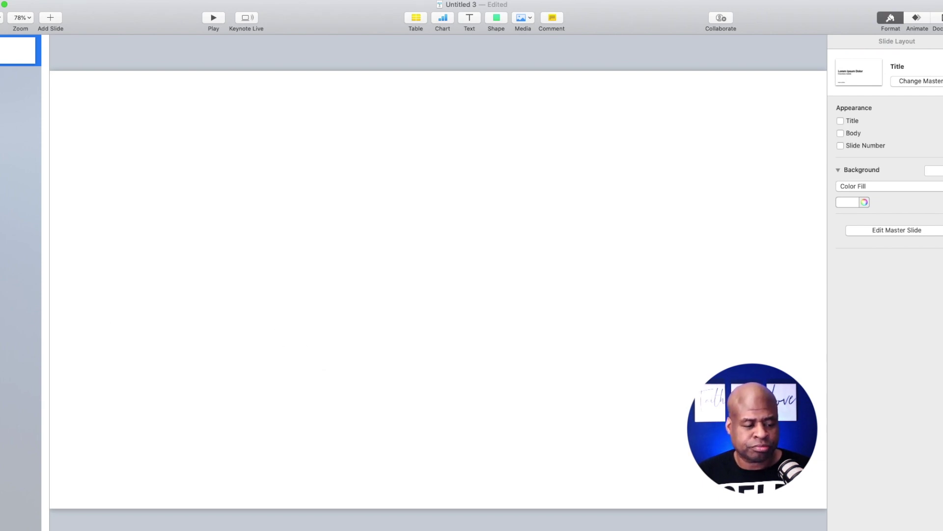
- Place the JF logo image near the slide's lower-left corner and scale it to 160 × 160 pt
{"action": "left_click_drag", "start_coordinate": [2, 244], "coordinate": [122, 428]}
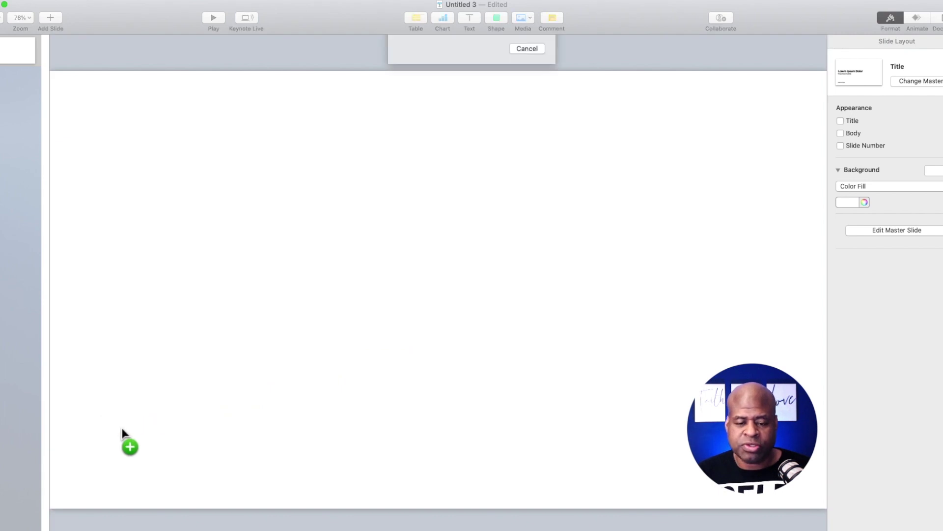
{"action": "left_click", "coordinate": [192, 388]}
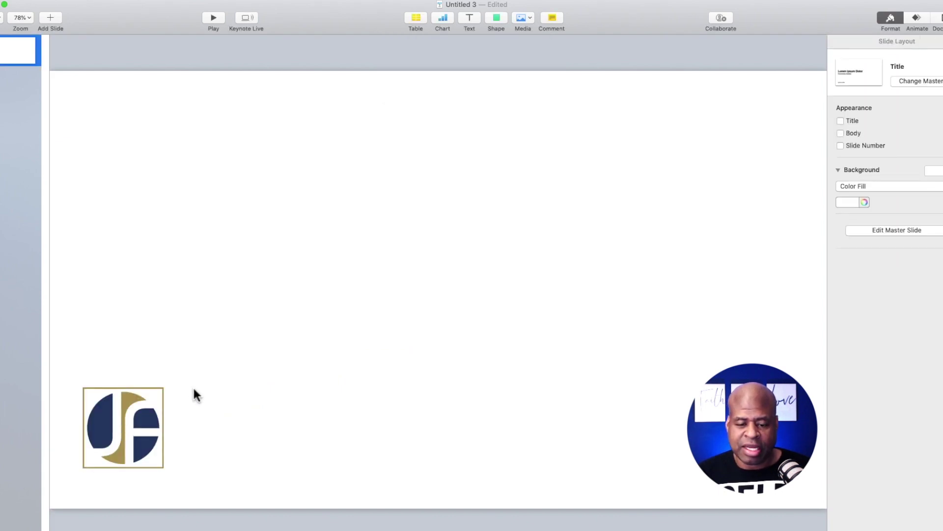
{"action": "left_click", "coordinate": [143, 407]}
{"action": "left_click_drag", "start_coordinate": [163, 387], "coordinate": [148, 404]}
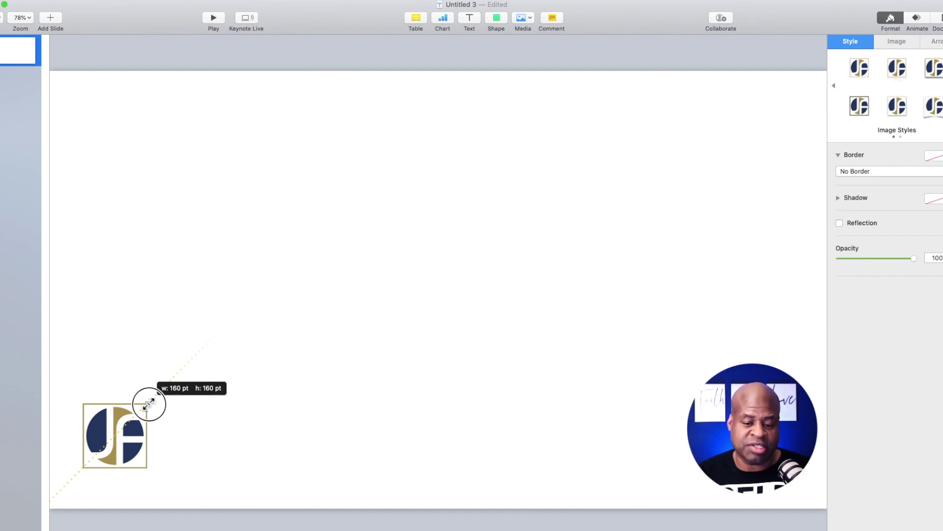
{"action": "left_click_drag", "start_coordinate": [149, 404], "coordinate": [148, 404]}
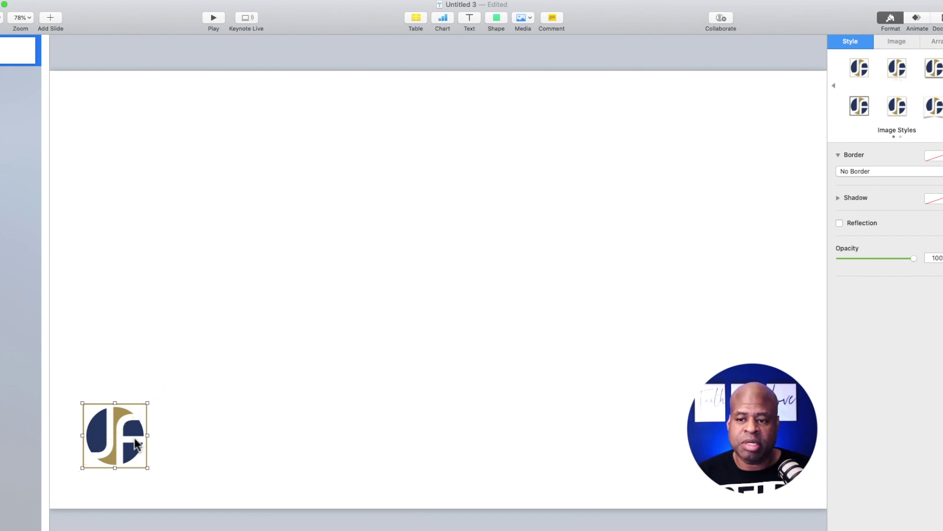
- Insert a basic square, stretch it into a long horizontal bar starting at the logo's right edge, and make it slightly taller
{"action": "left_click", "coordinate": [497, 19]}
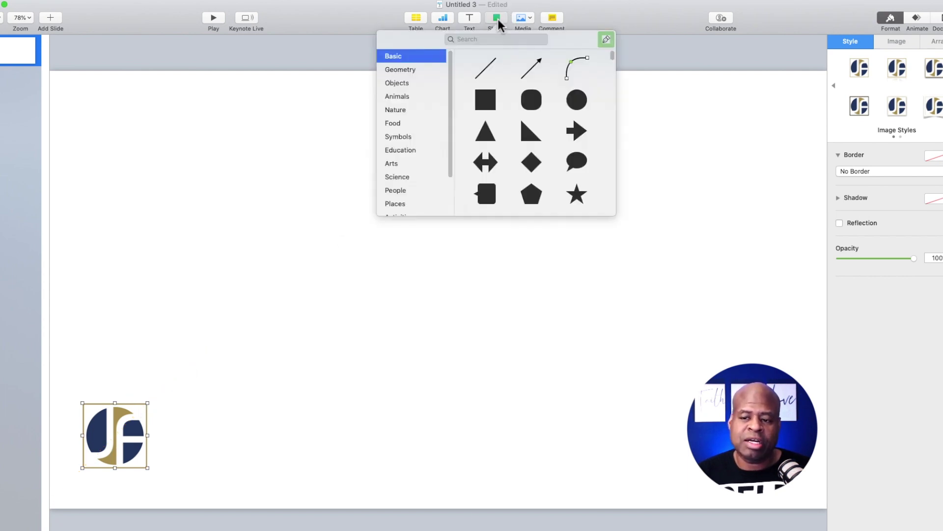
{"action": "left_click", "coordinate": [486, 102]}
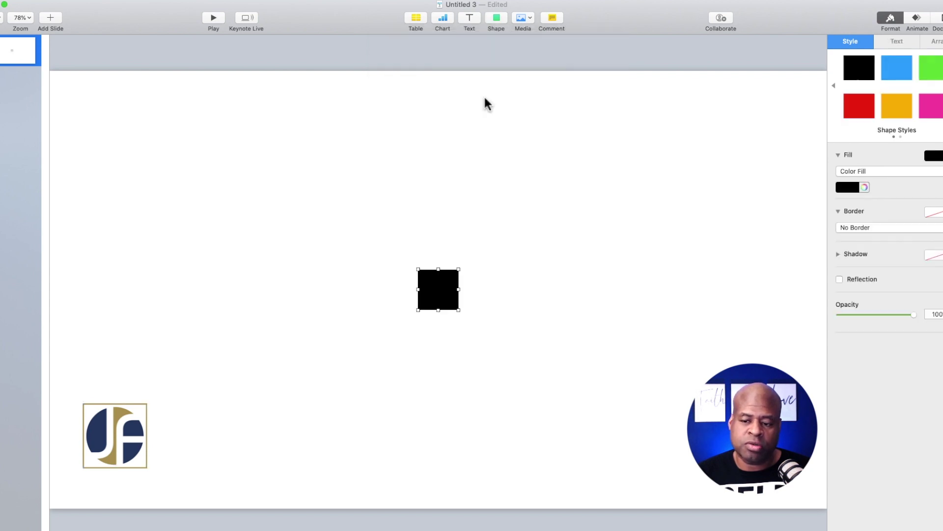
{"action": "left_click_drag", "start_coordinate": [421, 299], "coordinate": [439, 438]}
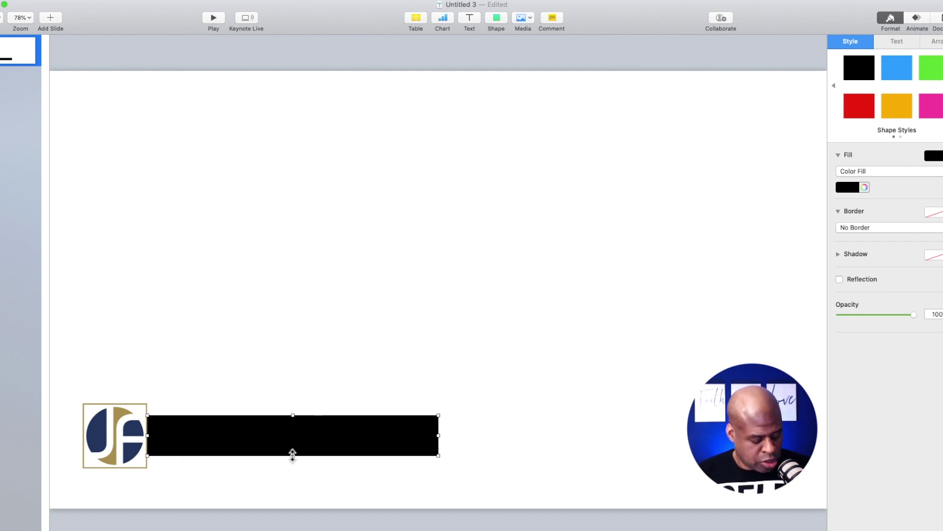
{"action": "left_click_drag", "start_coordinate": [293, 455], "coordinate": [294, 460]}
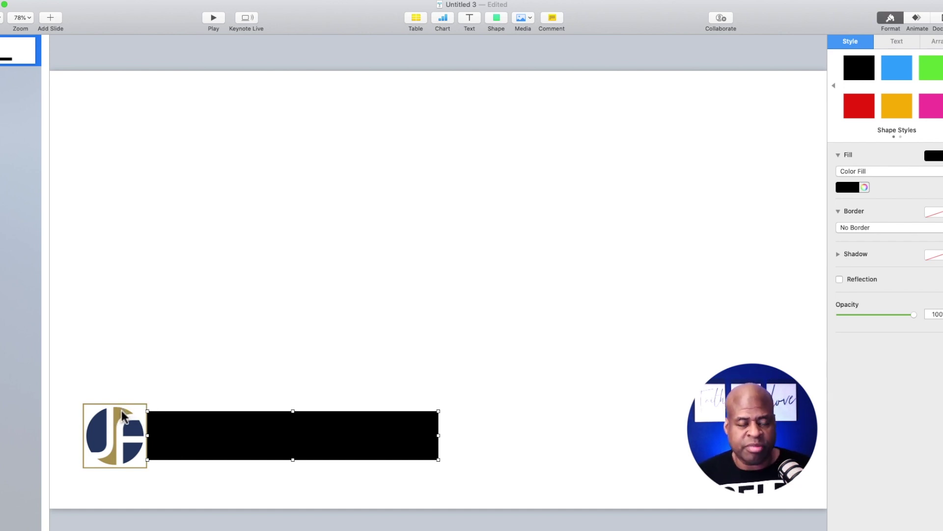
- Send the black bar to the back so that it is layered behind the logo
{"action": "left_click", "coordinate": [246, 354]}
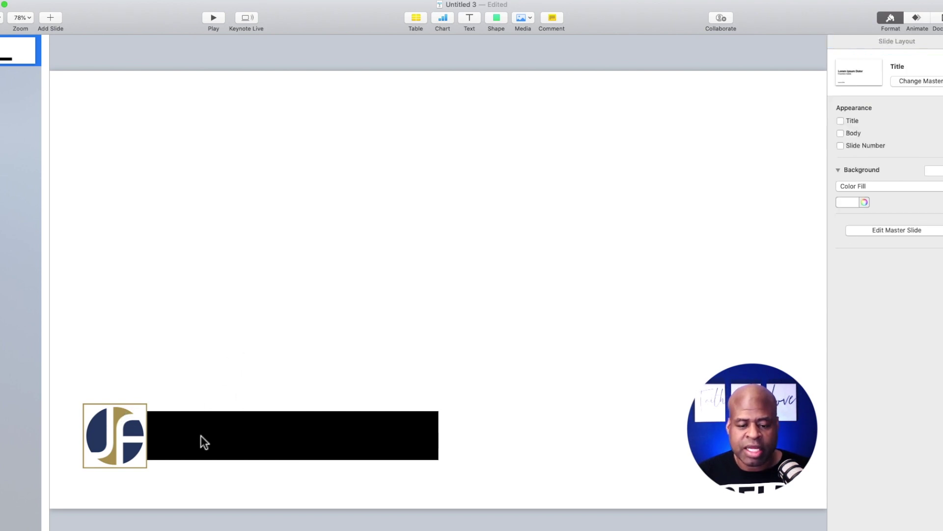
{"action": "left_click", "coordinate": [202, 440]}
{"action": "left_click", "coordinate": [113, 436]}
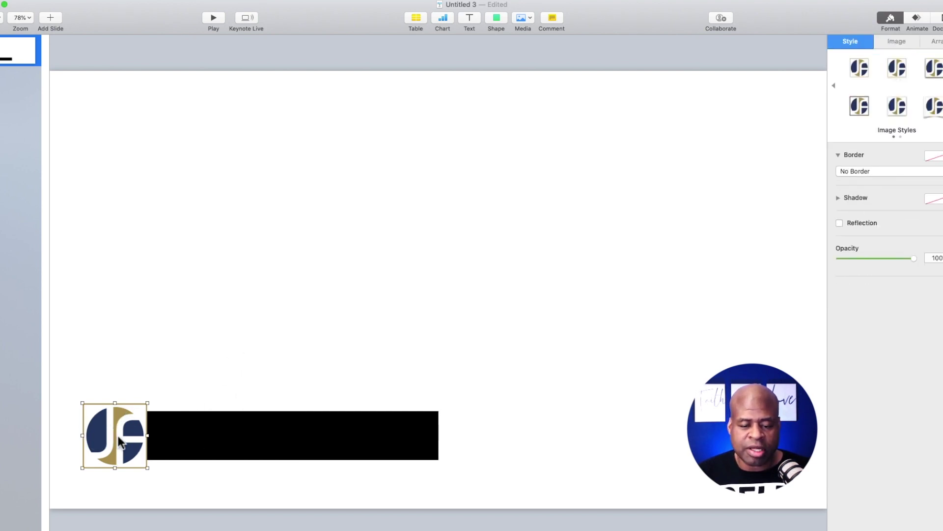
{"action": "right_click", "coordinate": [120, 439]}
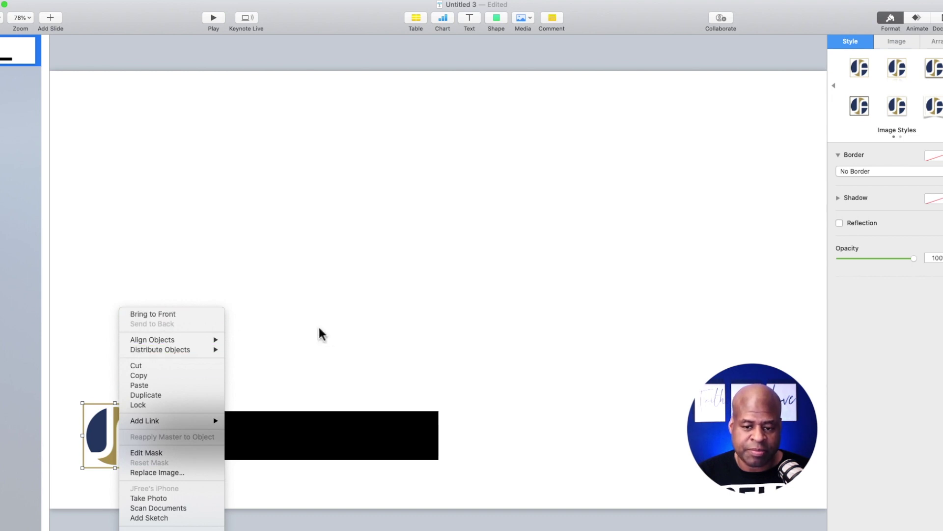
{"action": "left_click", "coordinate": [273, 383]}
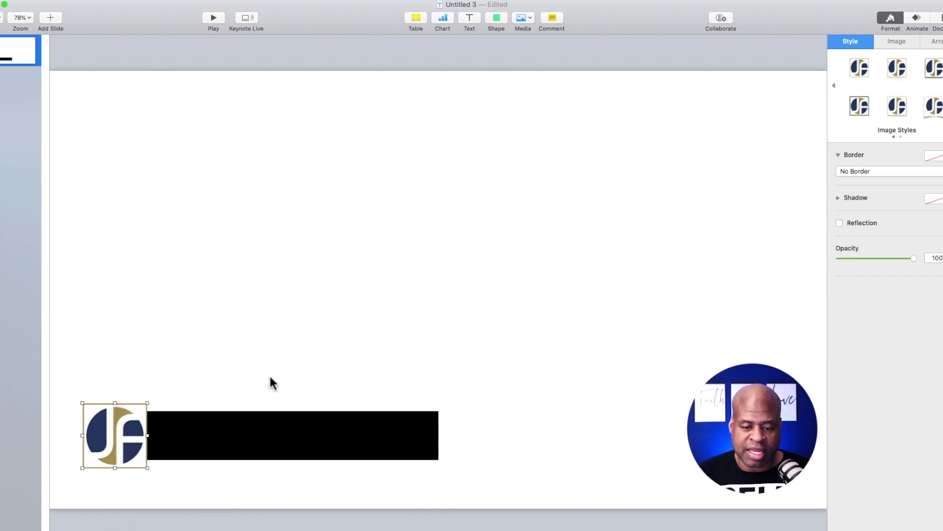
{"action": "right_click", "coordinate": [127, 425]}
{"action": "left_click", "coordinate": [258, 429]}
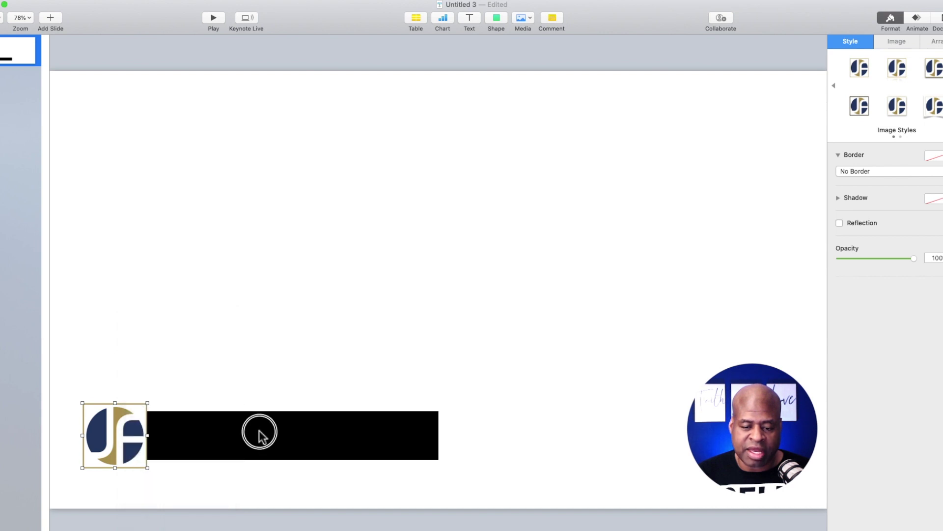
{"action": "right_click", "coordinate": [258, 429]}
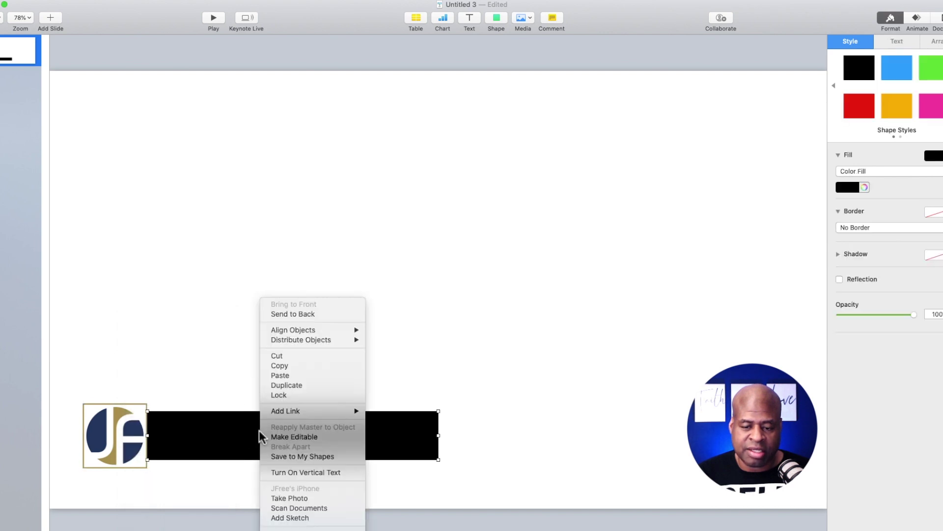
{"action": "left_click", "coordinate": [301, 316]}
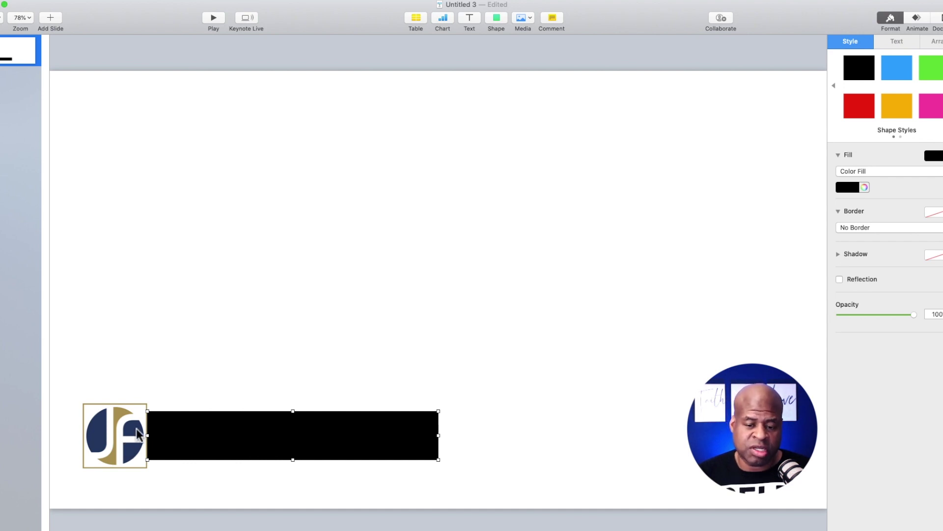
{"action": "left_click", "coordinate": [137, 429]}
{"action": "right_click", "coordinate": [136, 429]}
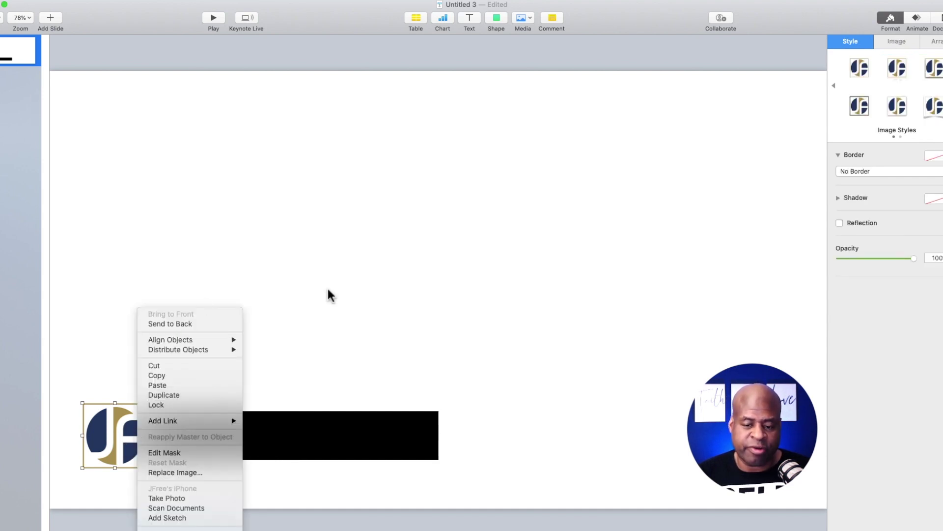
{"action": "left_click", "coordinate": [516, 343]}
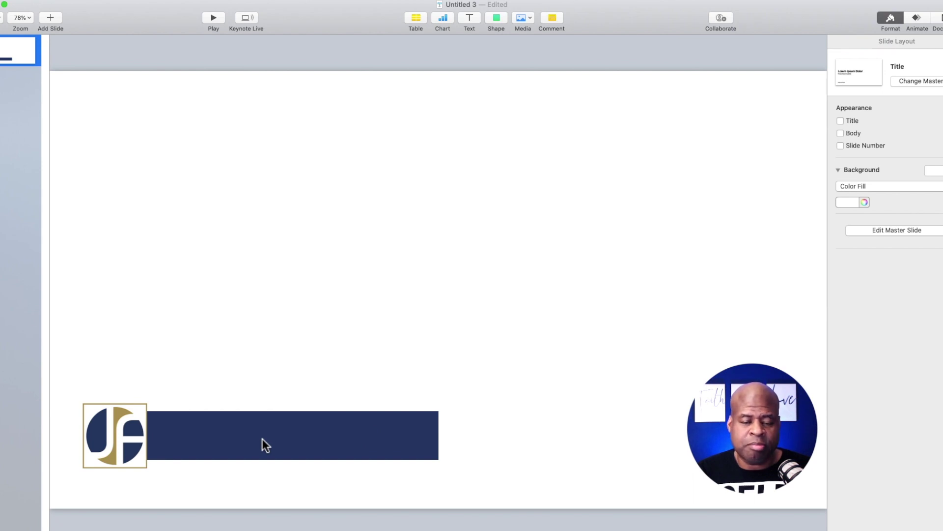
- Extend the right end of the navy bar and switch its fill to Gradient Fill
{"action": "left_click", "coordinate": [356, 445]}
{"action": "left_click_drag", "start_coordinate": [438, 435], "coordinate": [487, 435]}
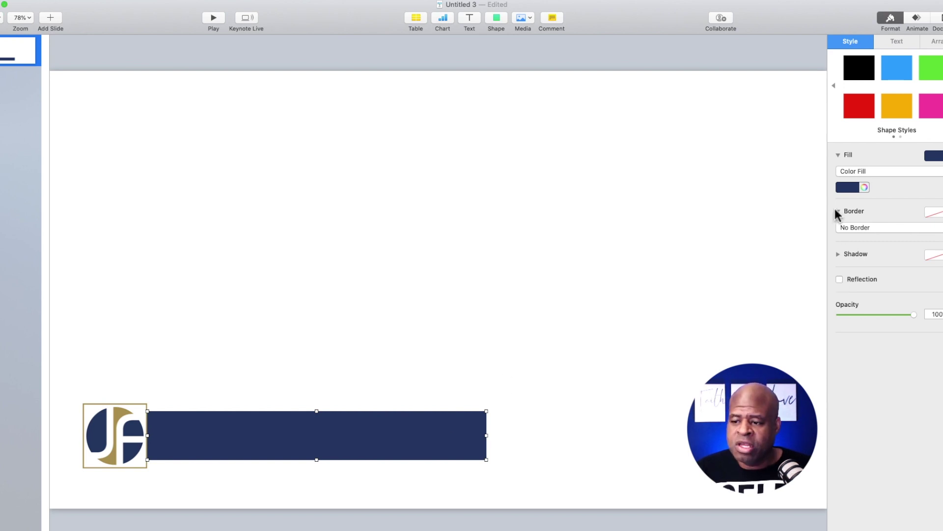
{"action": "left_click", "coordinate": [881, 172]}
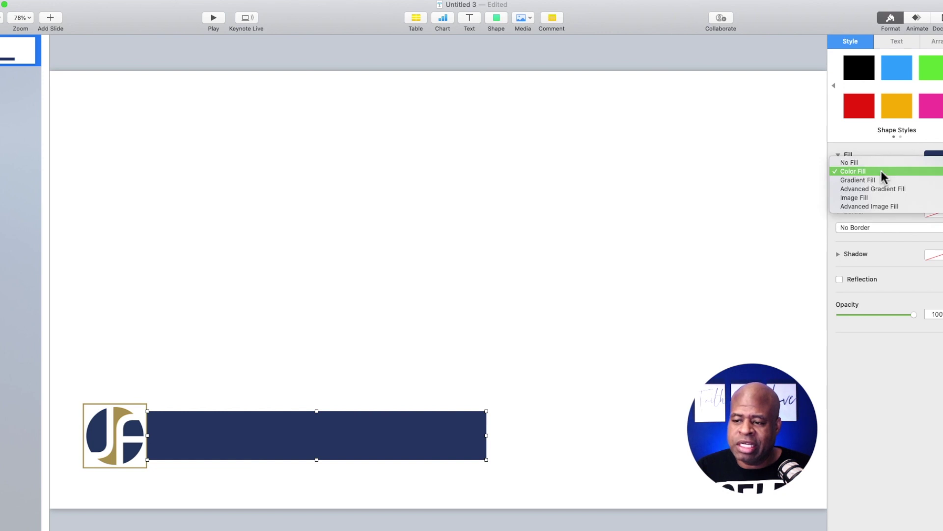
{"action": "left_click", "coordinate": [868, 181]}
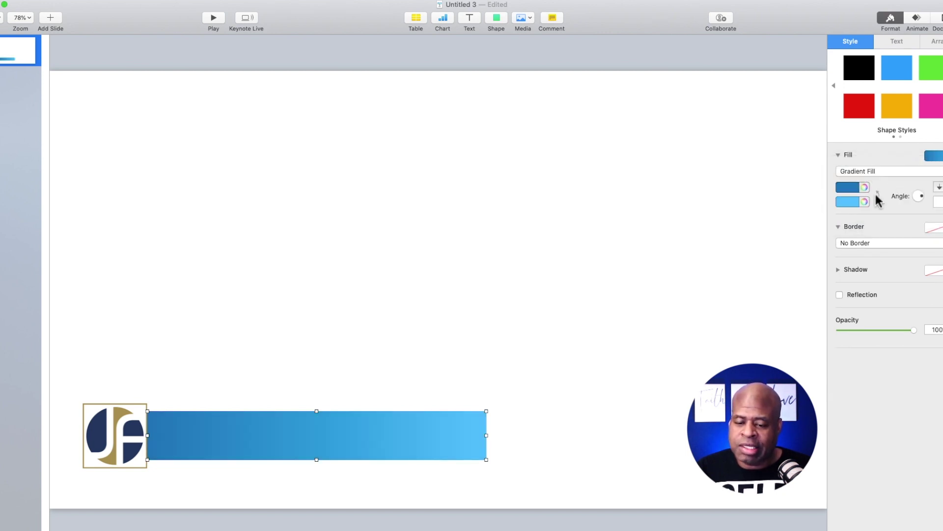
{"action": "left_click", "coordinate": [940, 203]}
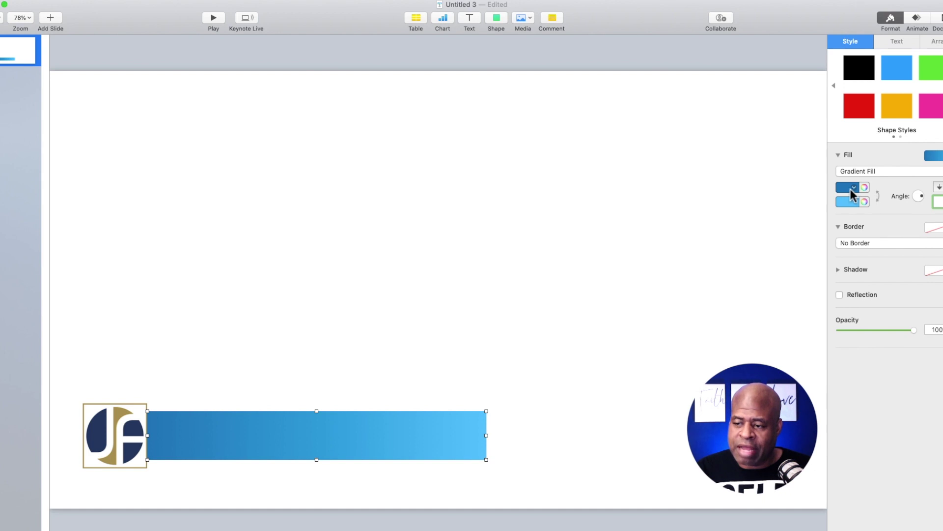
- Set both gradient colours of the bar to navy 283966 and the second colour's opacity to 50%
{"action": "left_click", "coordinate": [865, 188]}
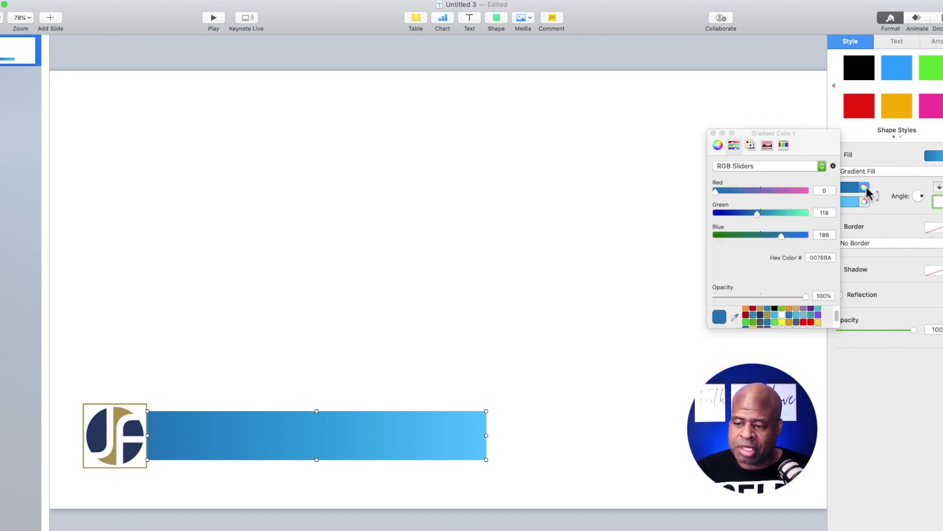
{"action": "left_click", "coordinate": [761, 315]}
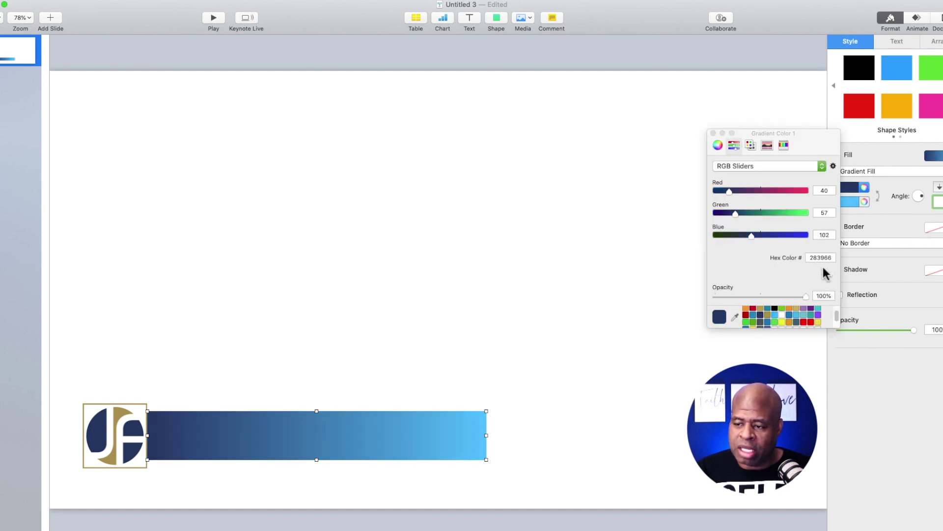
{"action": "left_click", "coordinate": [864, 201]}
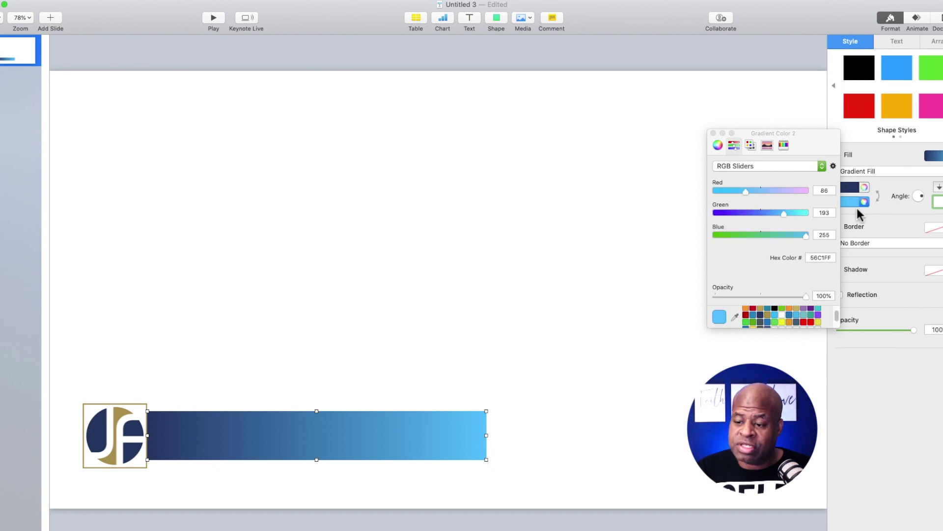
{"action": "left_click", "coordinate": [760, 315]}
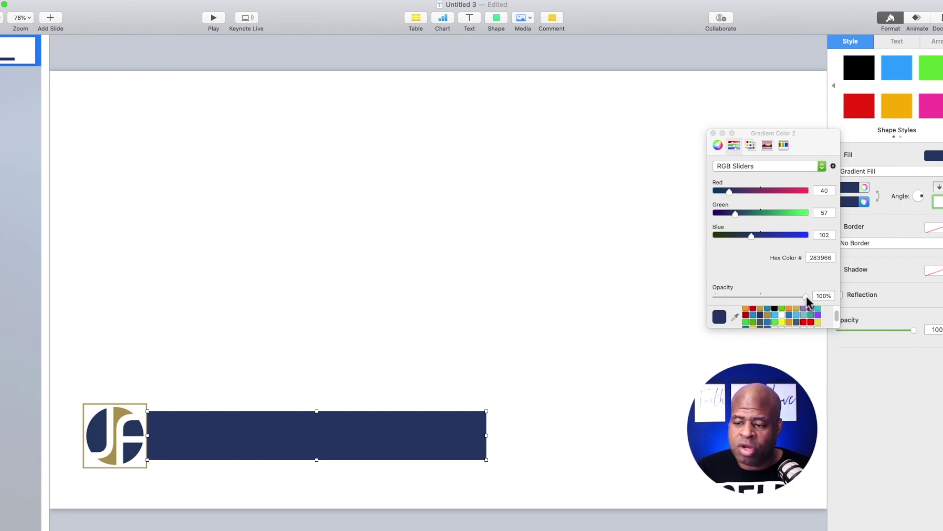
{"action": "left_click_drag", "start_coordinate": [807, 296], "coordinate": [762, 303]}
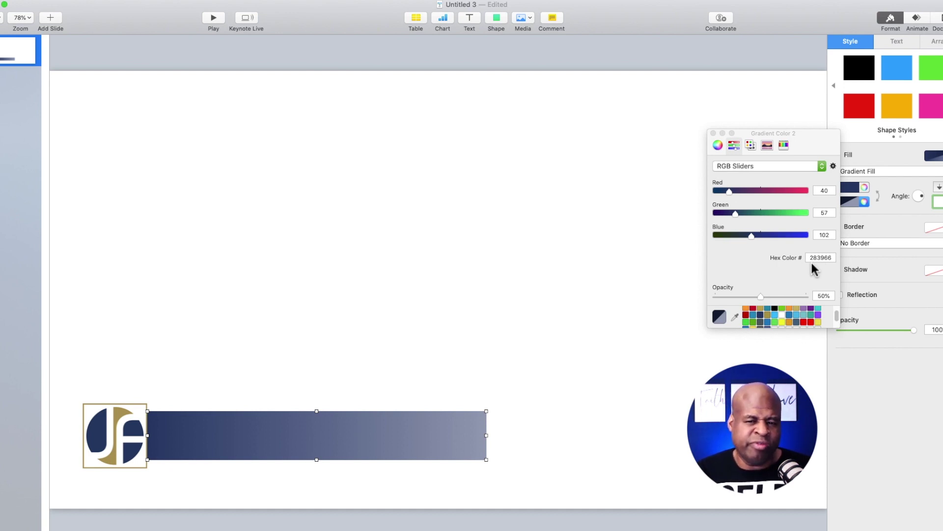
{"action": "left_click", "coordinate": [492, 324]}
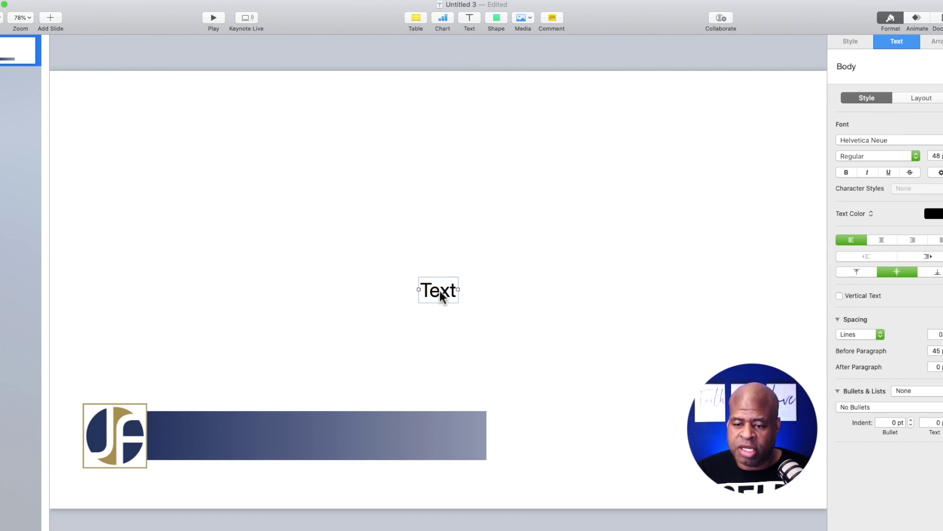
- Replace the placeholder in the new text box with the presenter's full name
{"action": "left_click", "coordinate": [441, 294]}
{"action": "key", "text": "Escape"}
{"action": "key", "text": "Escape"}
{"action": "left_click", "coordinate": [441, 290]}
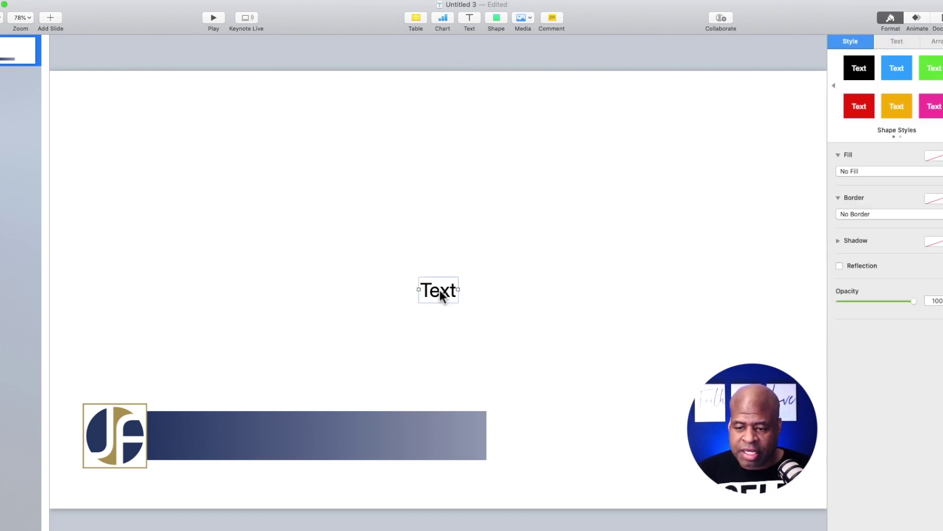
{"action": "double_click", "coordinate": [440, 289]}
{"action": "key", "text": "BackSpace"}
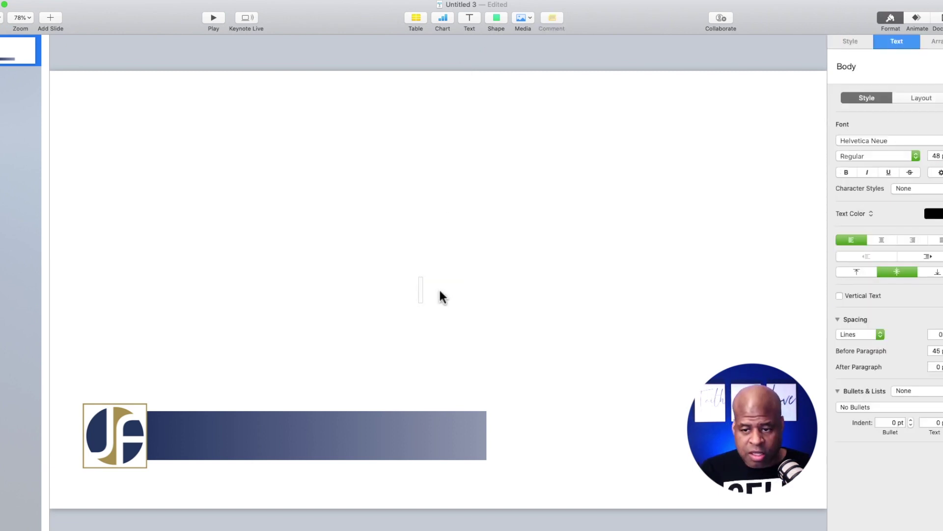
{"action": "type", "text": "Jamain Freeman"}
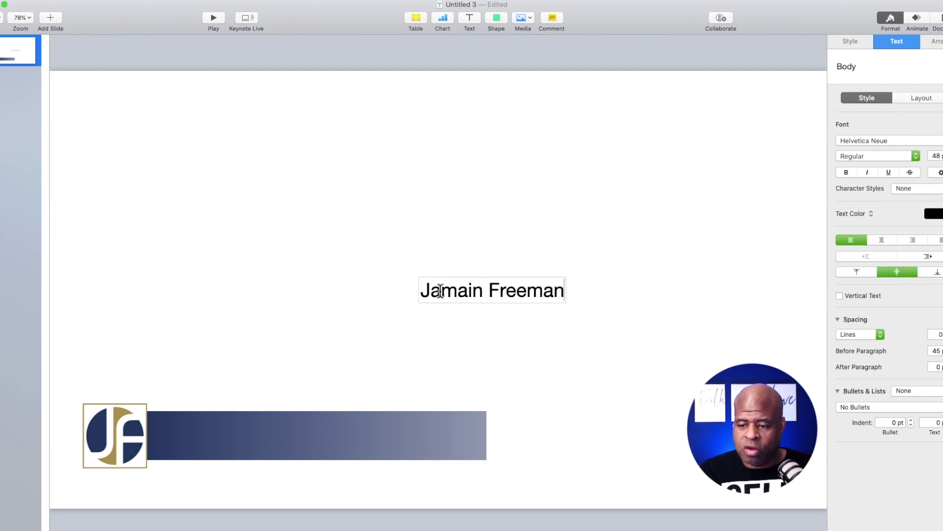
- Change the font of the presenter's name to Bebas Neue
{"action": "left_click", "coordinate": [873, 141]}
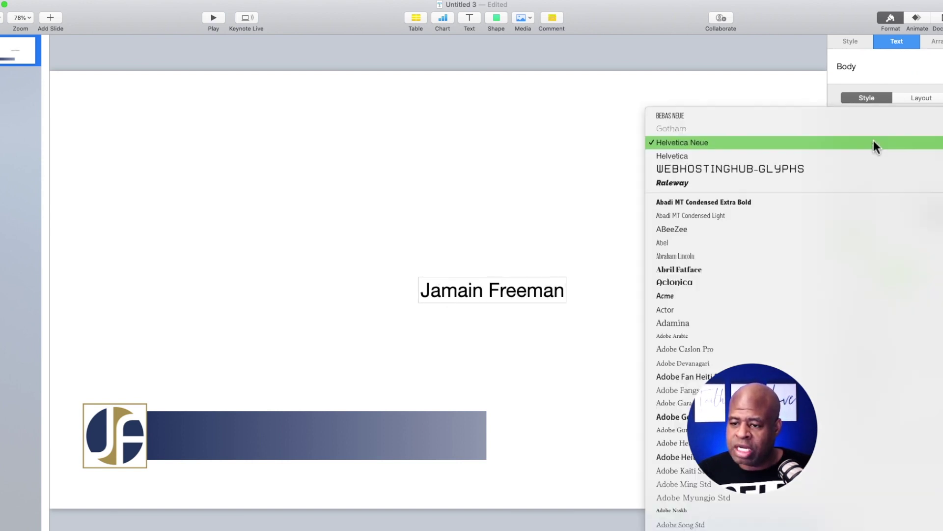
{"action": "left_click", "coordinate": [689, 118]}
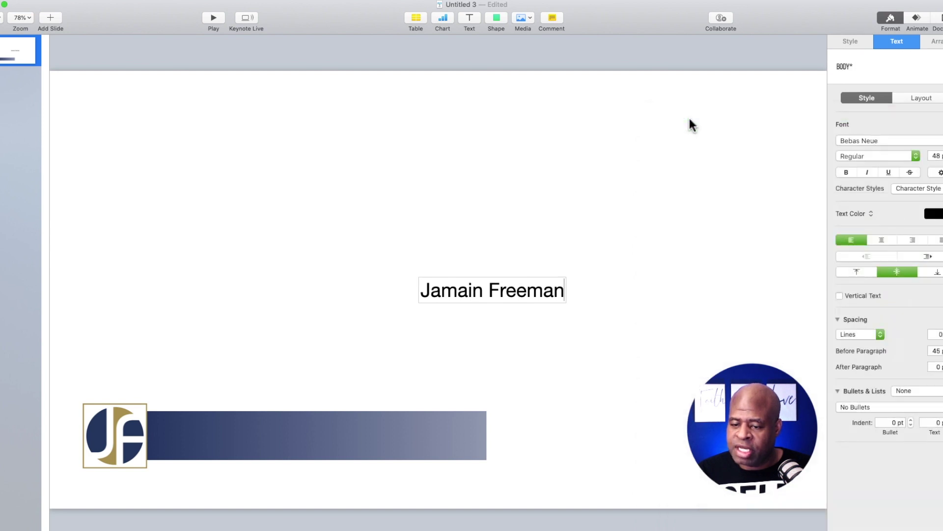
{"action": "triple_click", "coordinate": [533, 287]}
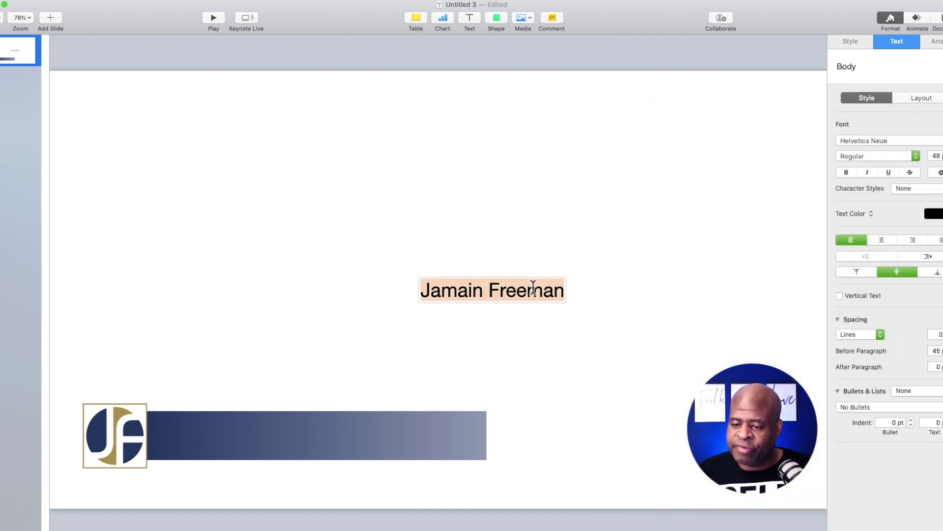
{"action": "left_click", "coordinate": [884, 141]}
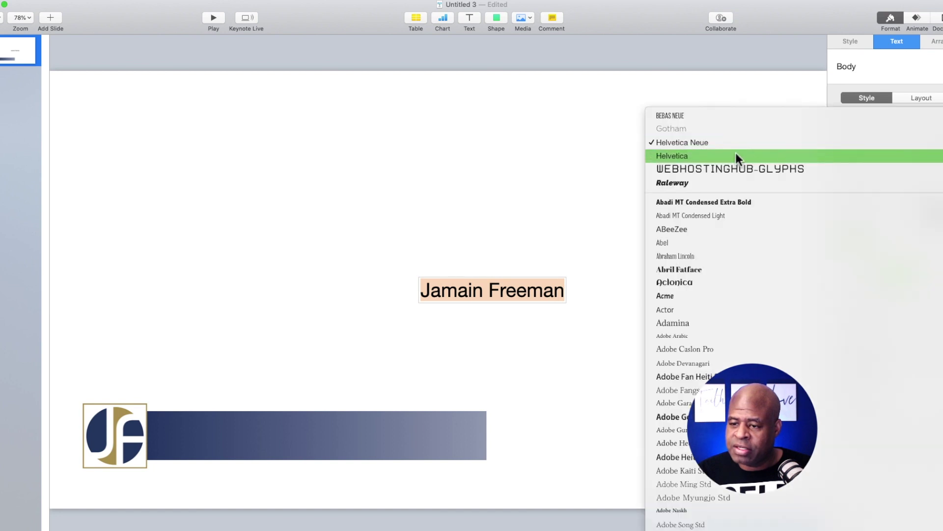
{"action": "left_click", "coordinate": [700, 117]}
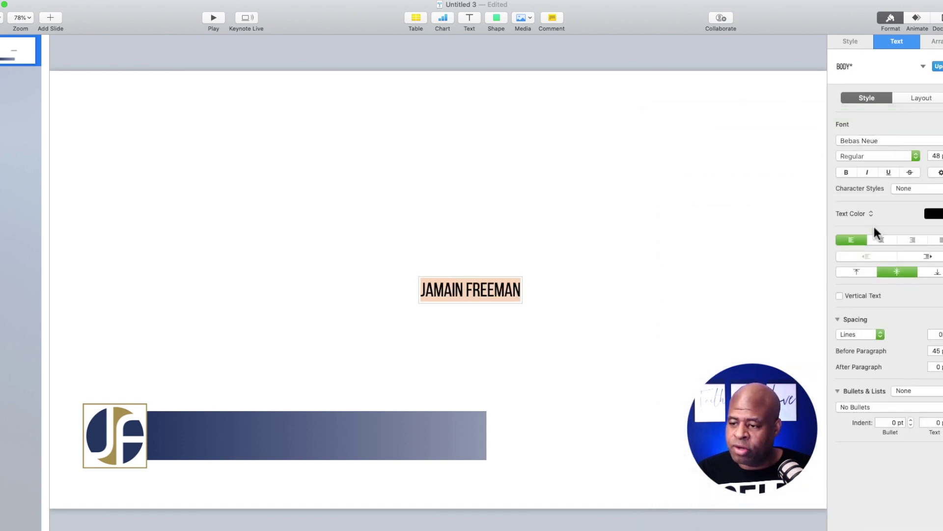
- Enlarge the presenter's name to 80 pt and set its text color to white
{"action": "left_click", "coordinate": [938, 156]}
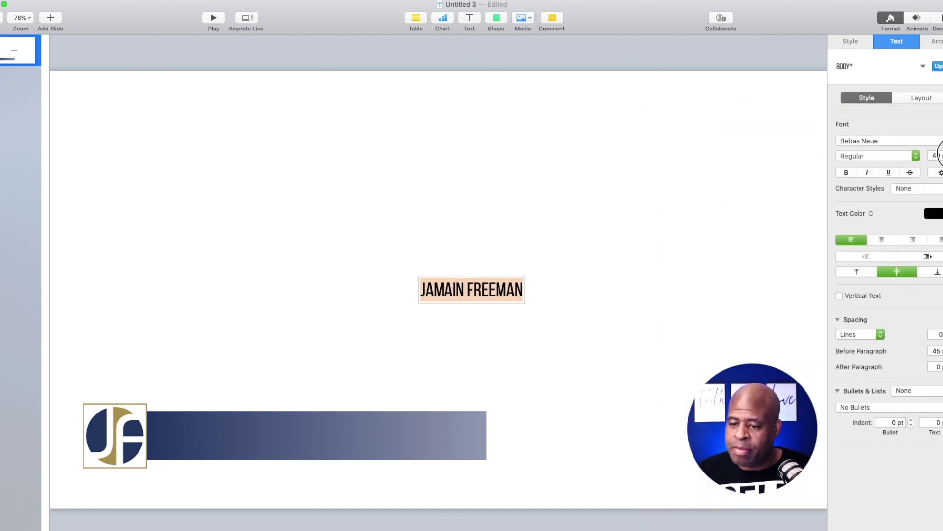
{"action": "left_click_drag", "start_coordinate": [939, 156], "coordinate": [939, 155]}
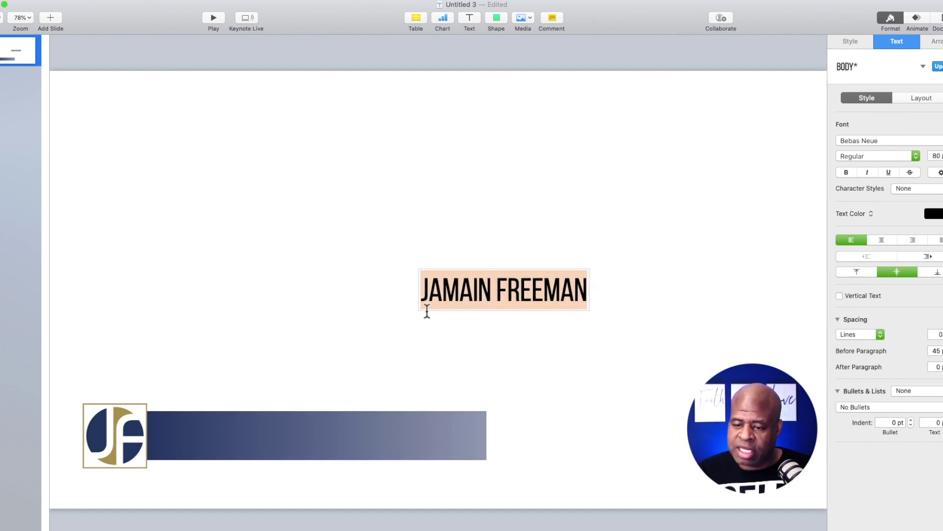
{"action": "left_click", "coordinate": [938, 215]}
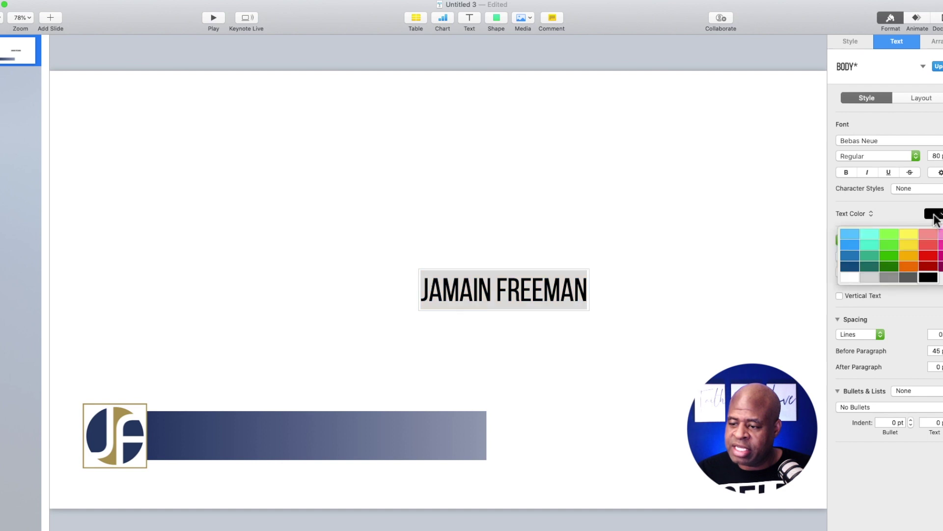
{"action": "left_click", "coordinate": [846, 278]}
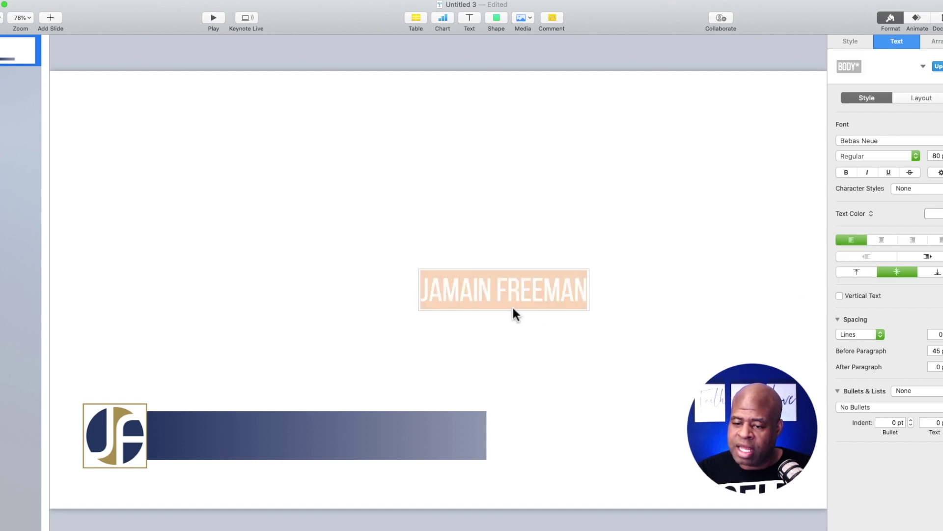
- Move the name text box onto the gradient bar, just beside the logo
{"action": "left_click", "coordinate": [513, 337]}
{"action": "left_click", "coordinate": [514, 290]}
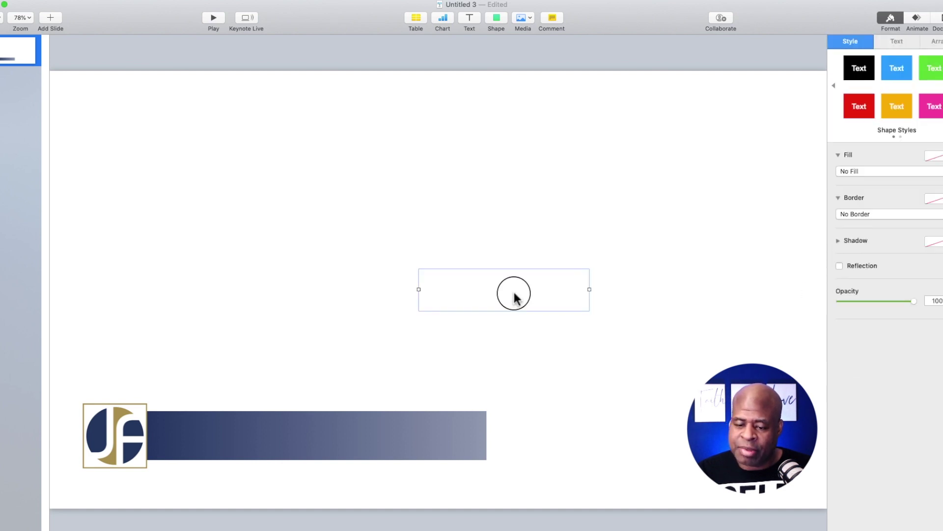
{"action": "left_click_drag", "start_coordinate": [515, 295], "coordinate": [250, 435]}
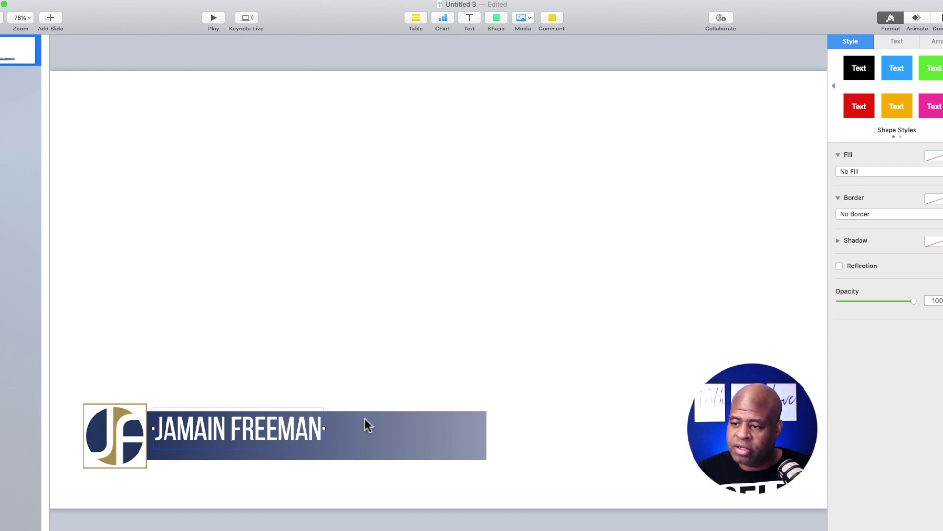
- Reduce the font size of the name on the bar to 70 pt
{"action": "key", "text": "Return"}
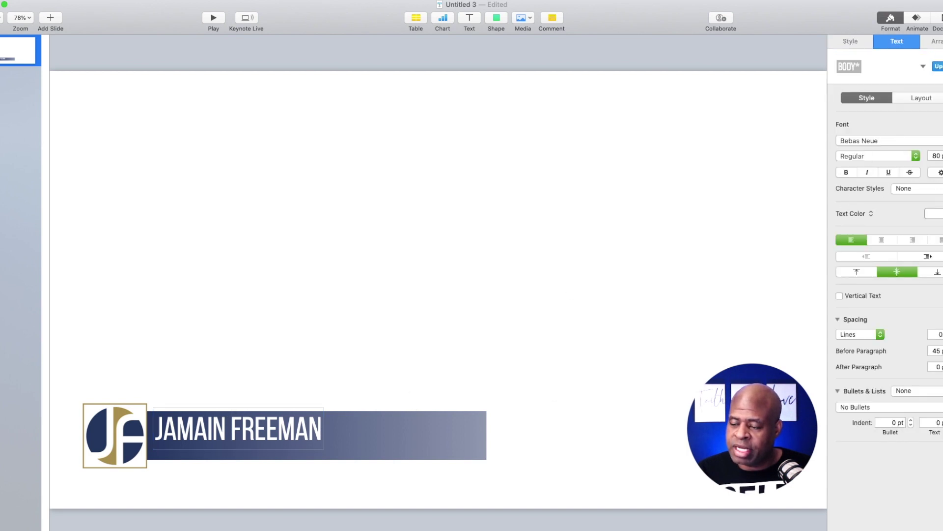
{"action": "type", "text": "76"}
{"action": "key", "text": "Return"}
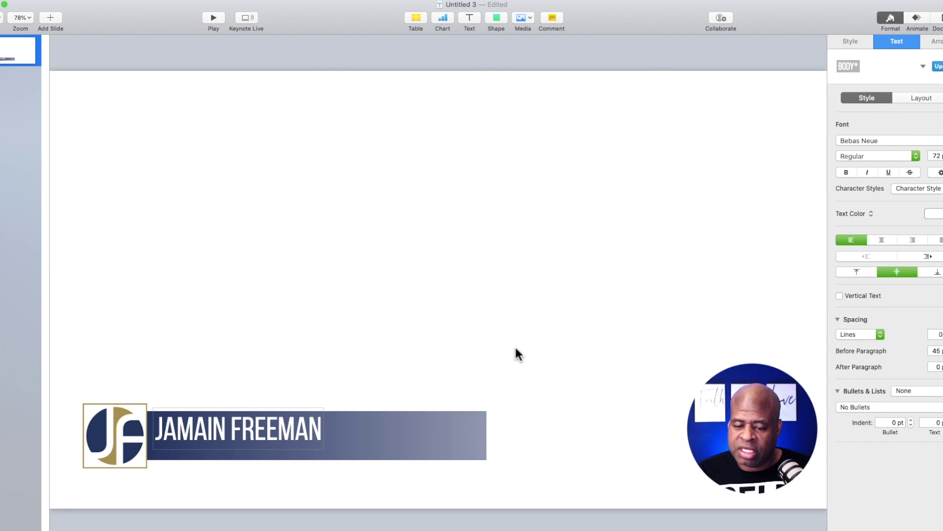
{"action": "triple_click", "coordinate": [216, 436]}
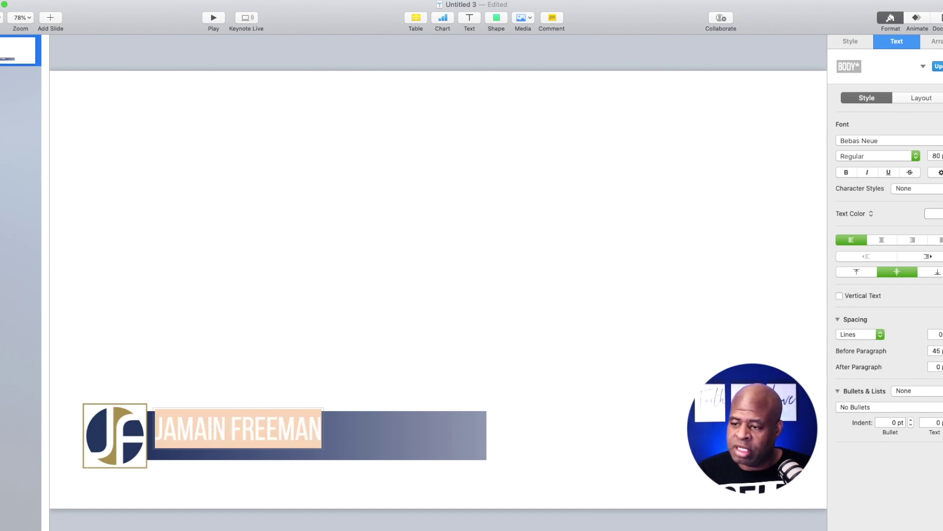
{"action": "left_click", "coordinate": [940, 160]}
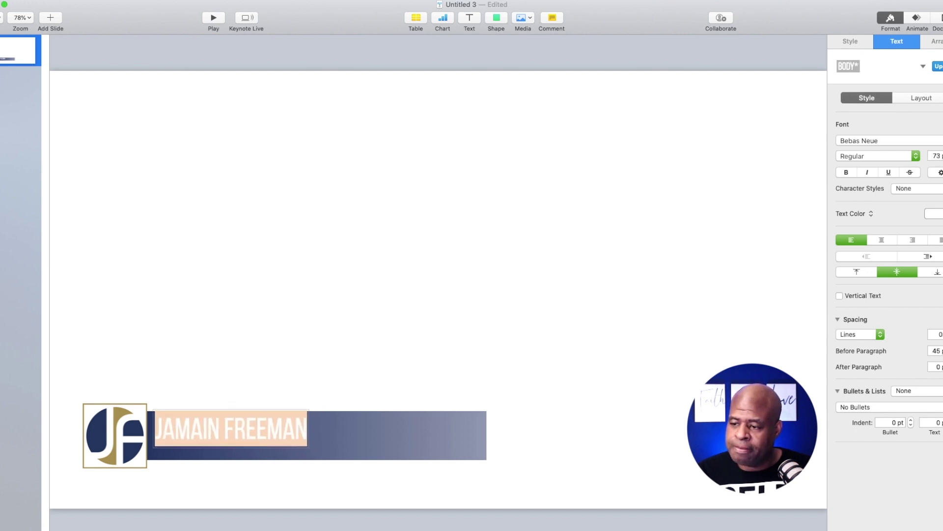
{"action": "left_click", "coordinate": [940, 160]}
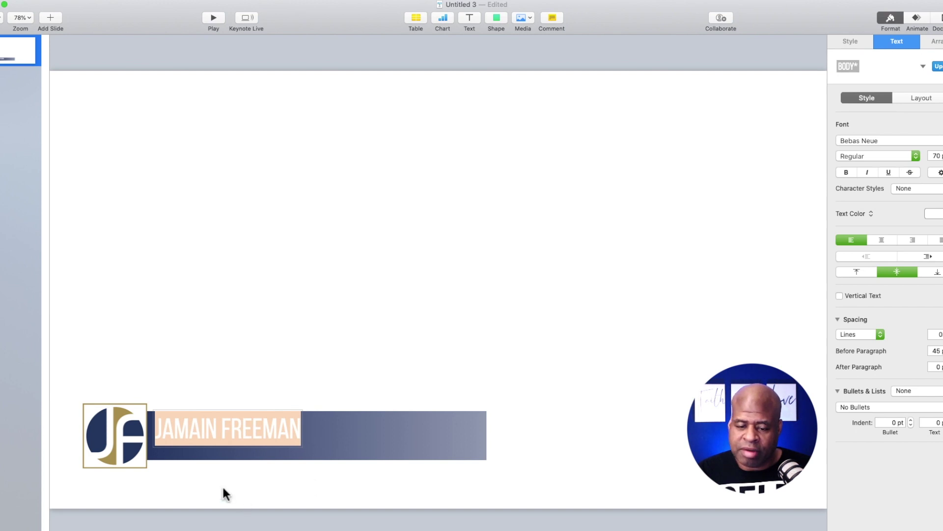
- Duplicate the name text box and place the copy directly below the original, aligned with its left edge
{"action": "left_click", "coordinate": [224, 430]}
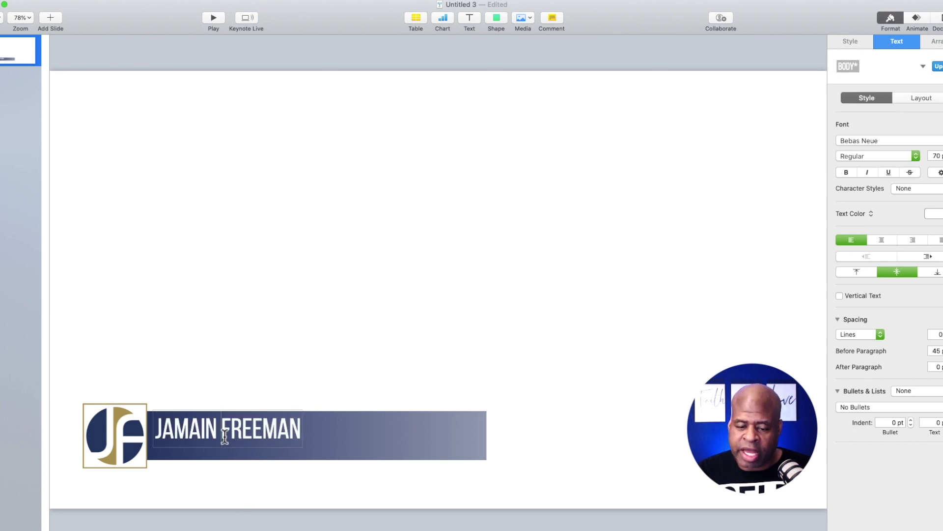
{"action": "left_click", "coordinate": [270, 380]}
{"action": "left_click", "coordinate": [248, 436]}
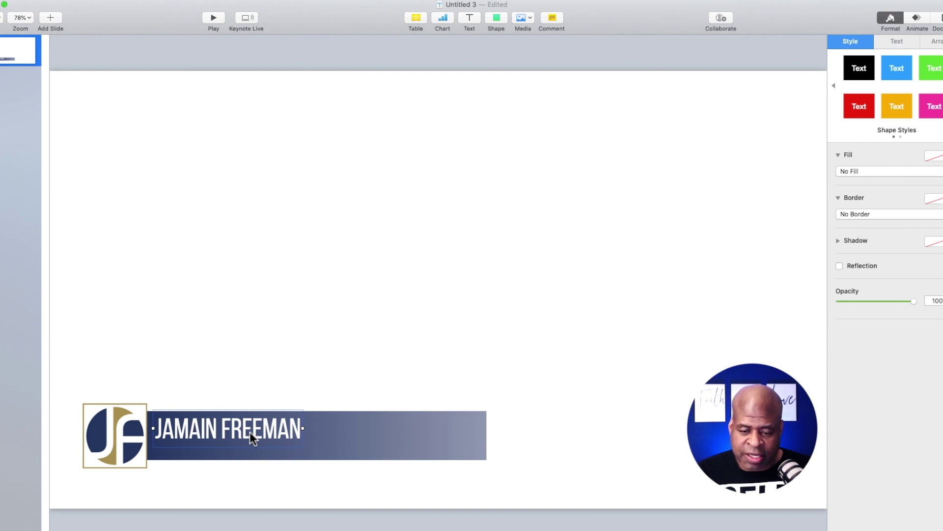
{"action": "left_click_drag", "start_coordinate": [250, 436], "coordinate": [250, 453]}
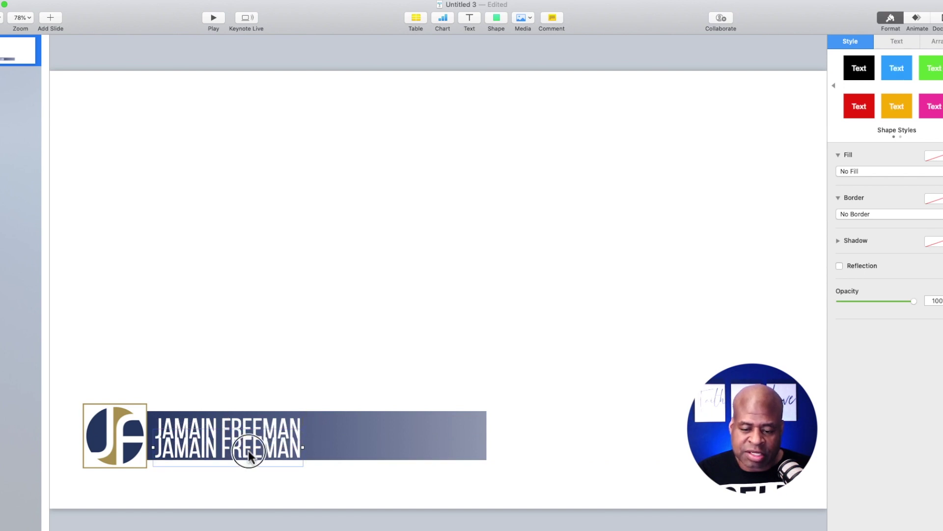
- Replace the duplicate's text with "BRAND CONSULTANT |" followed by the presenter's website address
{"action": "double_click", "coordinate": [249, 452]}
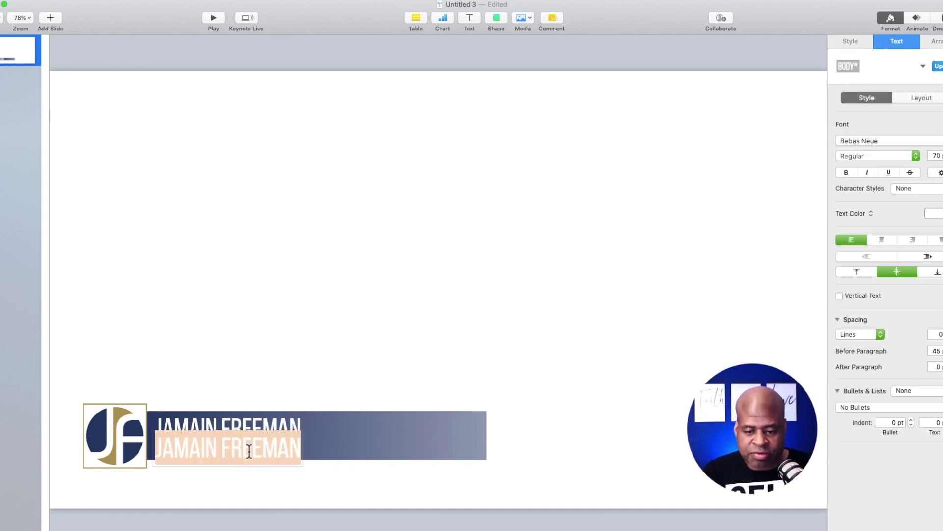
{"action": "type", "text": "BRA"}
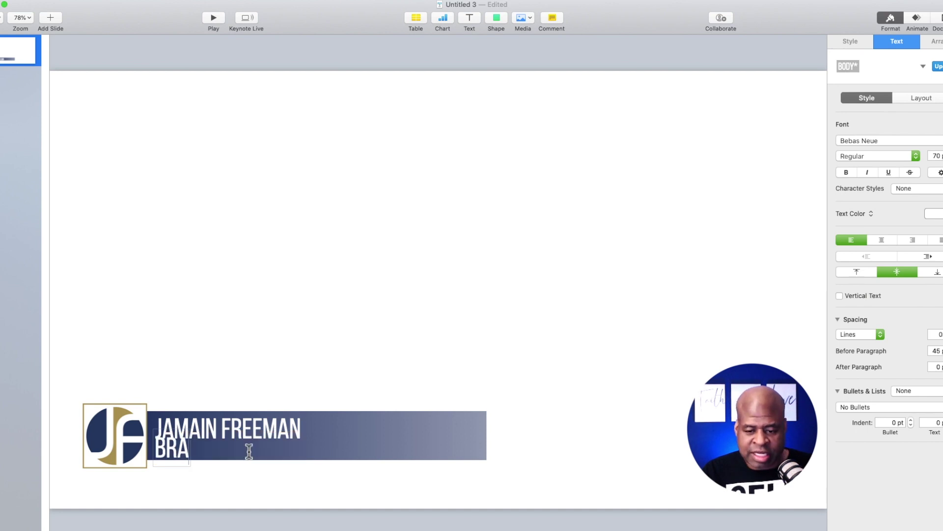
{"action": "type", "text": "ND CONSU"}
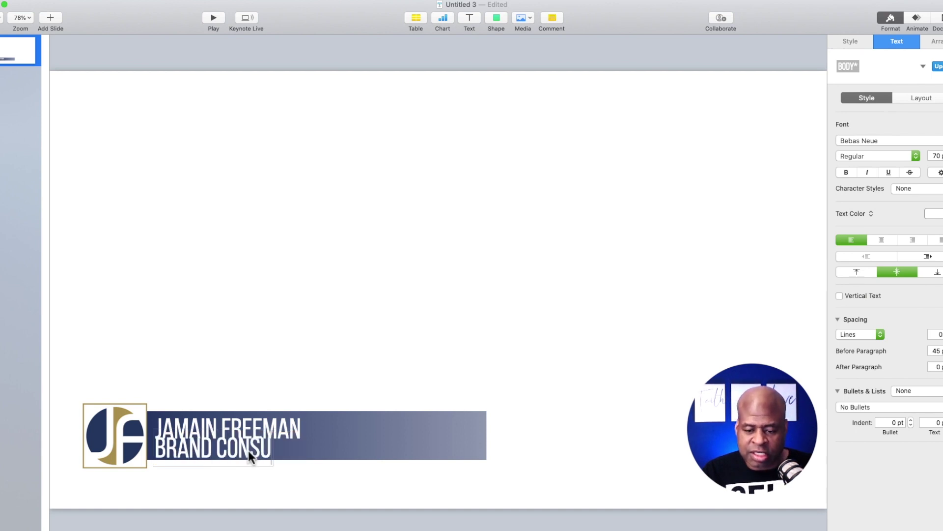
{"action": "type", "text": "LTANT"}
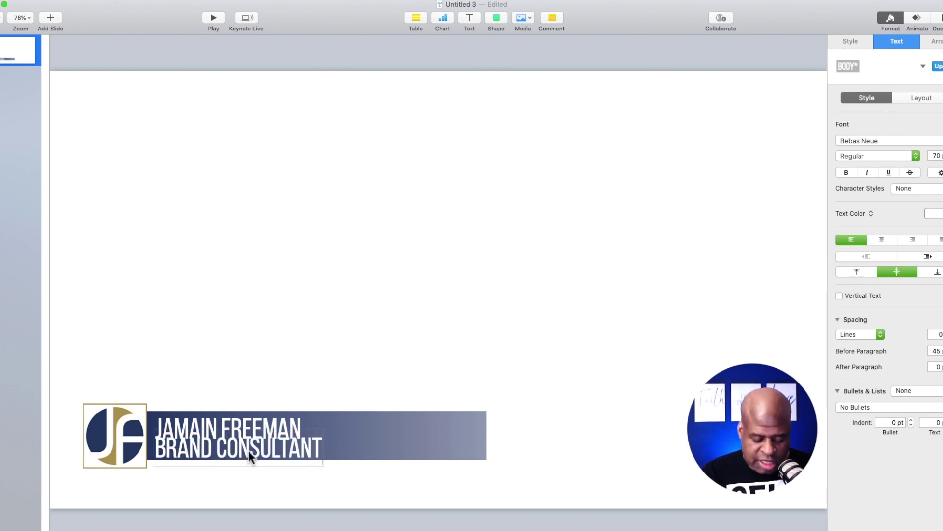
{"action": "type", "text": " |"}
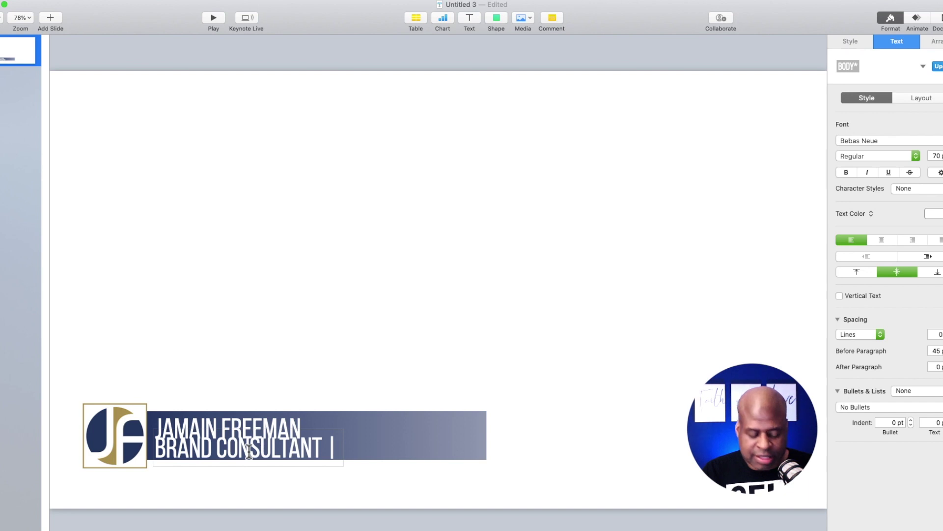
{"action": "type", "text": "WWW."}
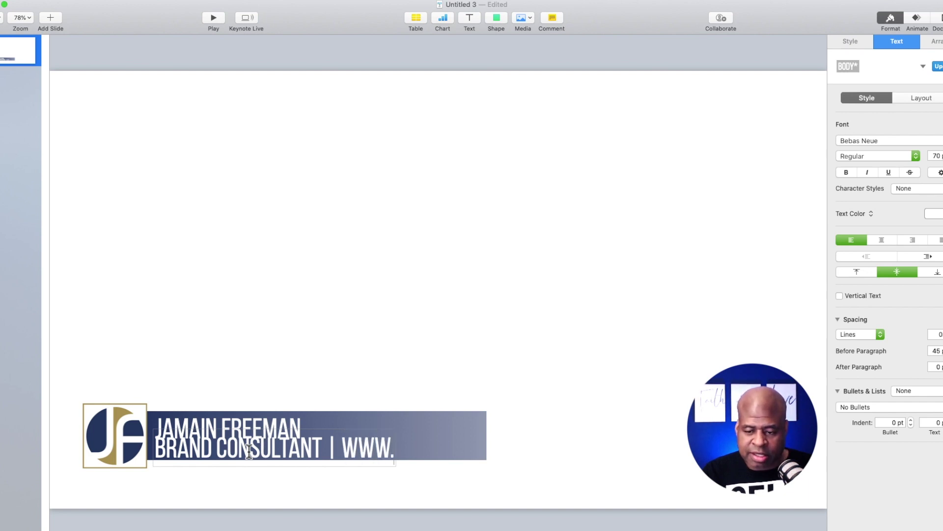
{"action": "type", "text": "JAMAINFRE"}
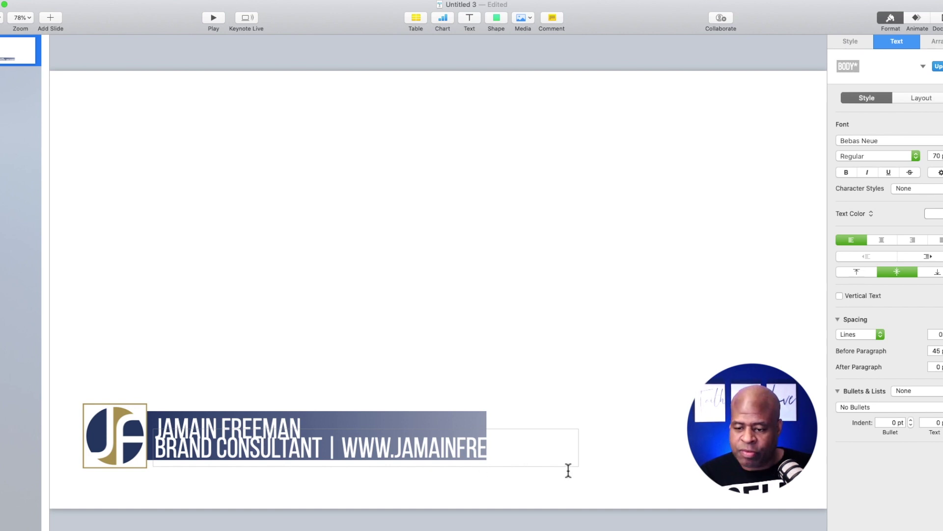
{"action": "type", "text": "EMAN.COM"}
- Reduce the font size of the job title and website line until it spans a little over half the bar's width
{"action": "triple_click", "coordinate": [552, 451]}
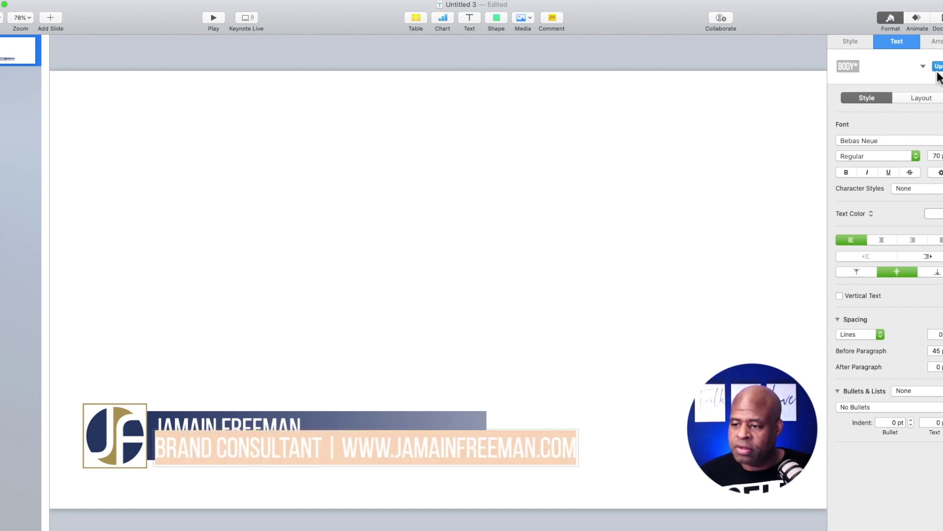
{"action": "key", "text": "super+minus"}
{"action": "key", "text": "super+minus"}
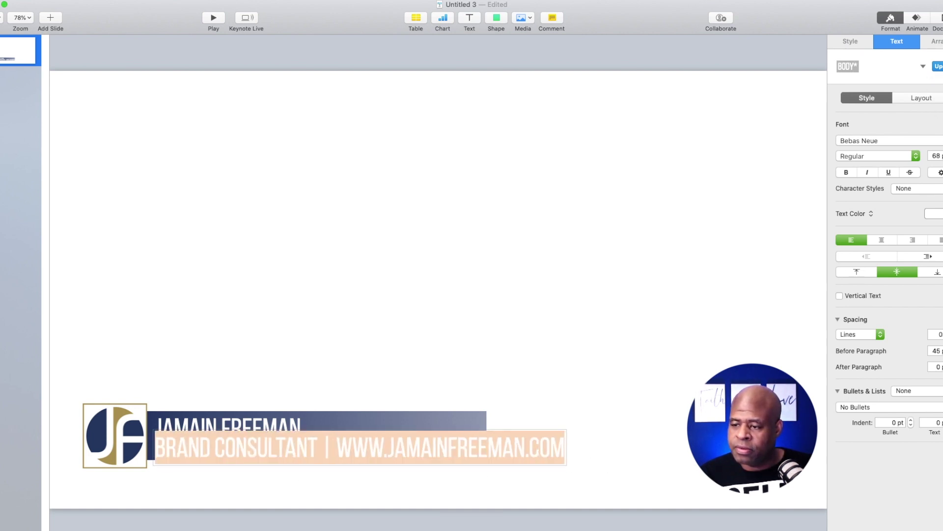
{"action": "left_click", "coordinate": [940, 158]}
{"action": "left_click", "coordinate": [939, 158]}
{"action": "left_click", "coordinate": [939, 158]}
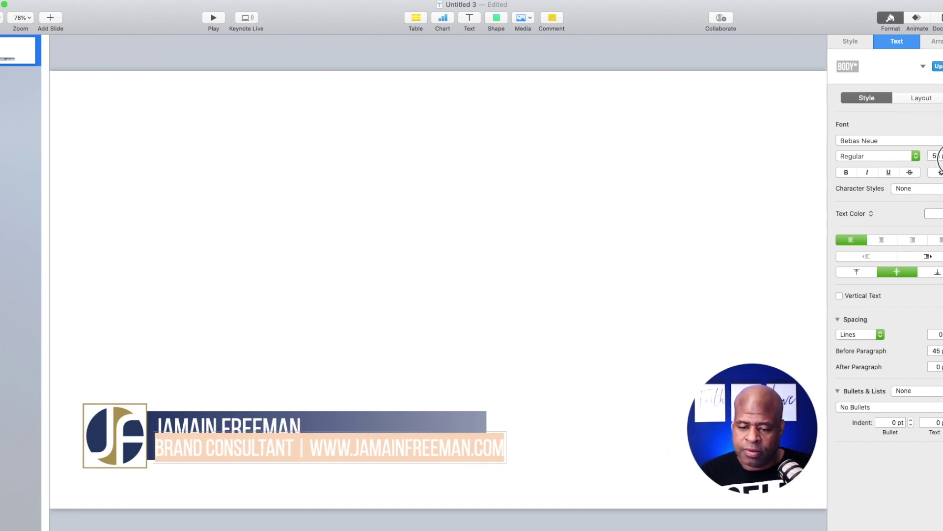
{"action": "left_click", "coordinate": [939, 158]}
{"action": "left_click", "coordinate": [940, 158]}
{"action": "left_click", "coordinate": [939, 158]}
{"action": "left_click", "coordinate": [939, 159]}
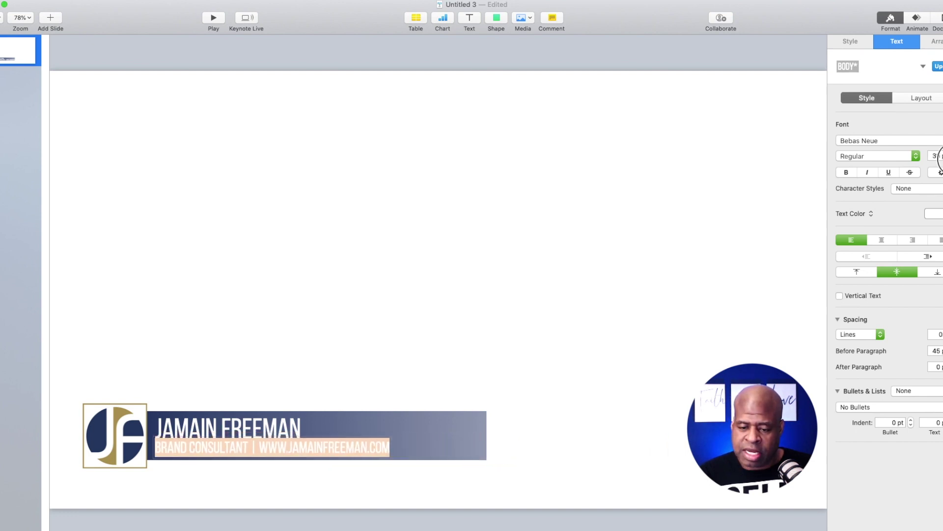
{"action": "left_click", "coordinate": [939, 158]}
{"action": "left_click", "coordinate": [939, 158]}
{"action": "left_click", "coordinate": [940, 159]}
{"action": "left_click", "coordinate": [939, 158]}
{"action": "left_click", "coordinate": [940, 159]}
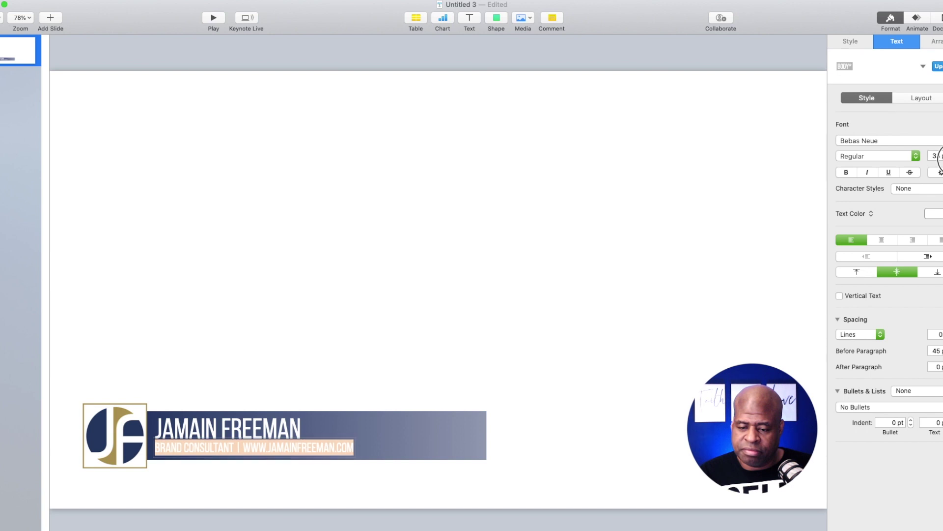
{"action": "left_click", "coordinate": [321, 379]}
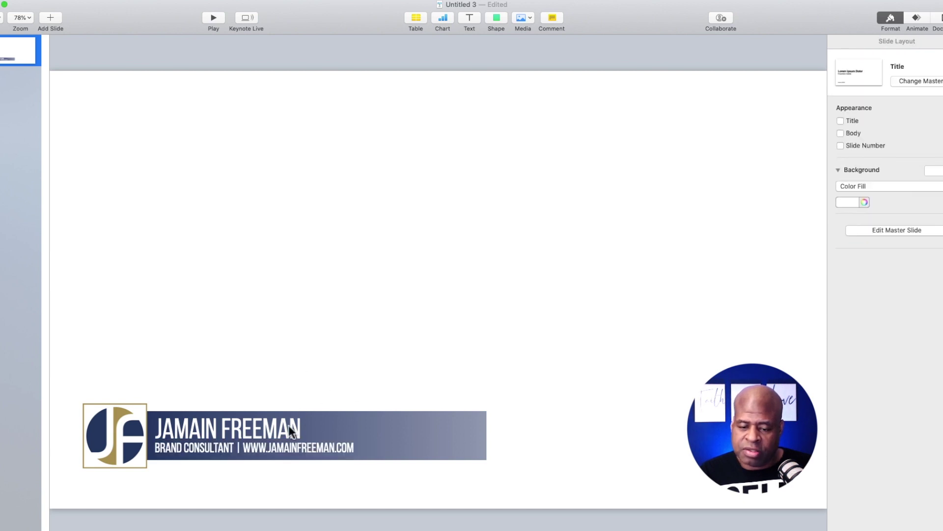
- Nudge the job title and website line slightly lower beneath the name, and select the gradient bar
{"action": "left_click", "coordinate": [261, 448]}
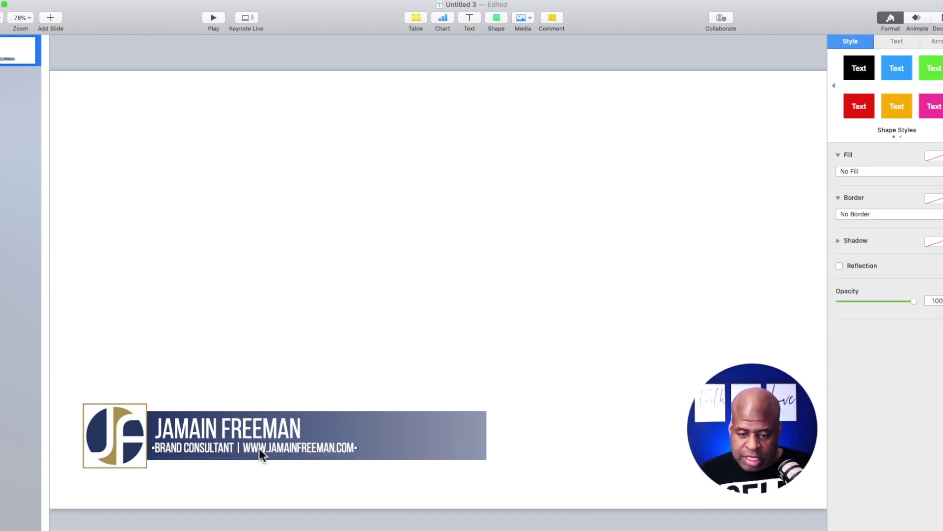
{"action": "left_click", "coordinate": [241, 429]}
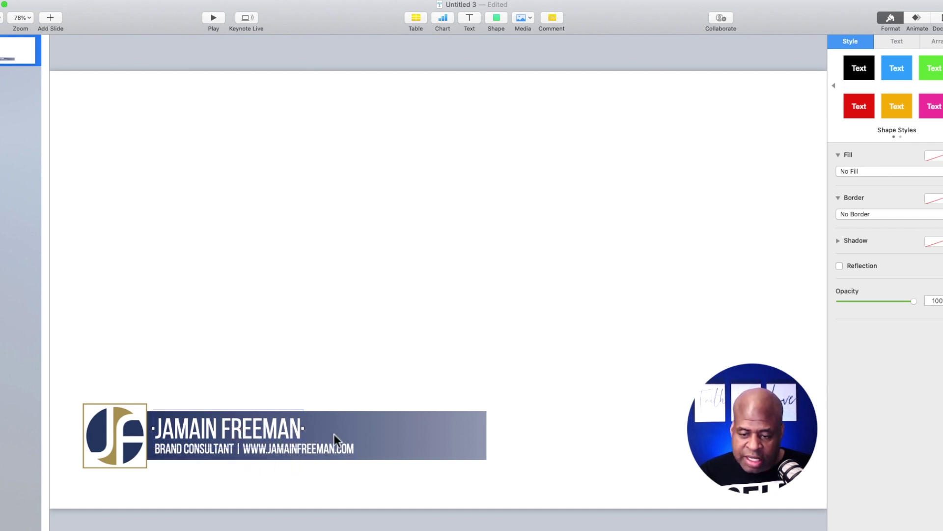
{"action": "left_click", "coordinate": [382, 437]}
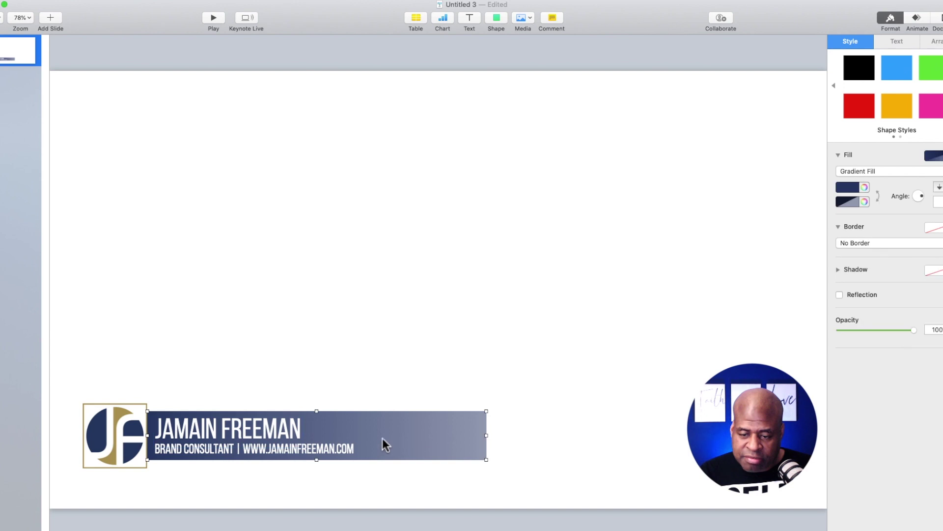
- Align the name text box and the job title and website line to each other's left edges
{"action": "left_click", "coordinate": [282, 367]}
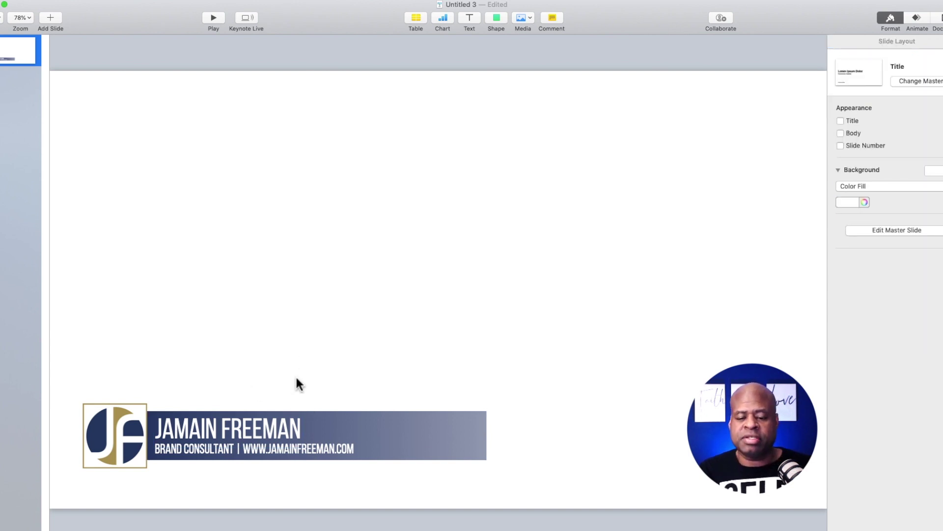
{"action": "left_click", "coordinate": [252, 430]}
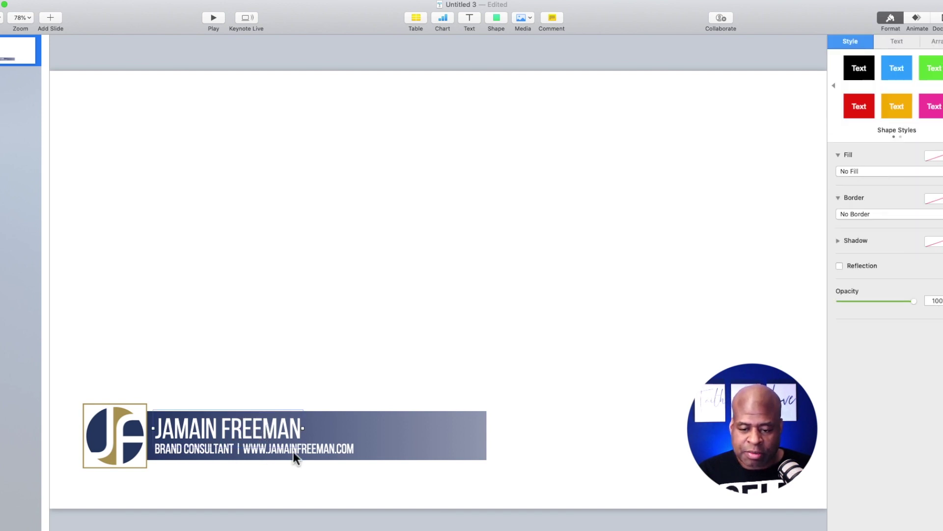
{"action": "left_click", "coordinate": [318, 457], "text": "shift"}
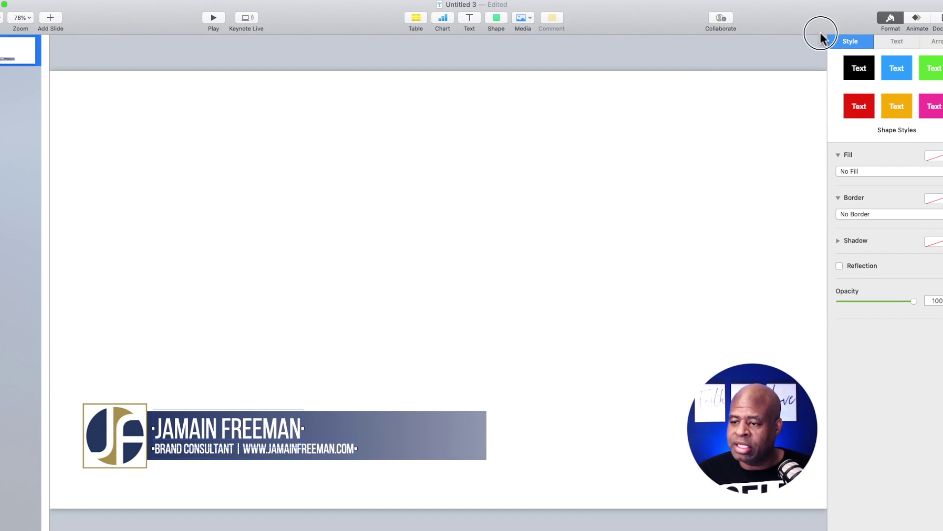
{"action": "left_click", "coordinate": [899, 41]}
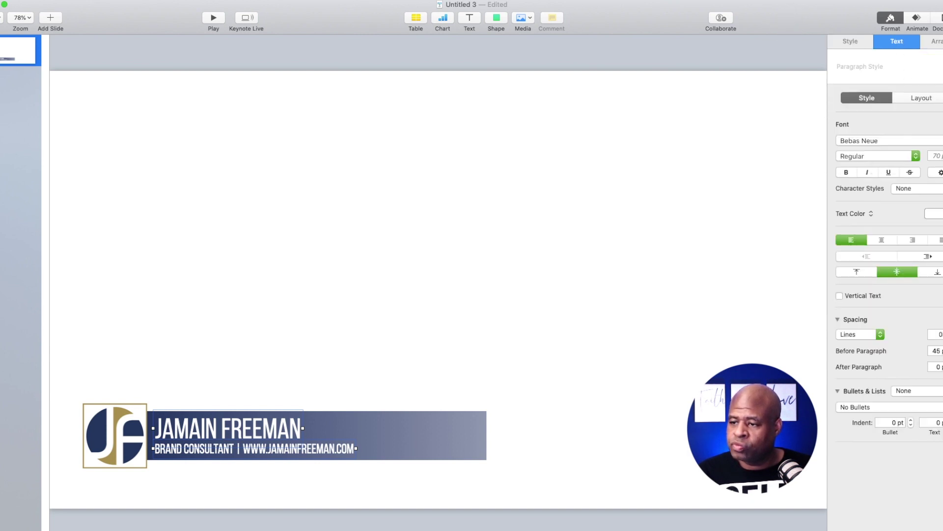
{"action": "left_click", "coordinate": [936, 41]}
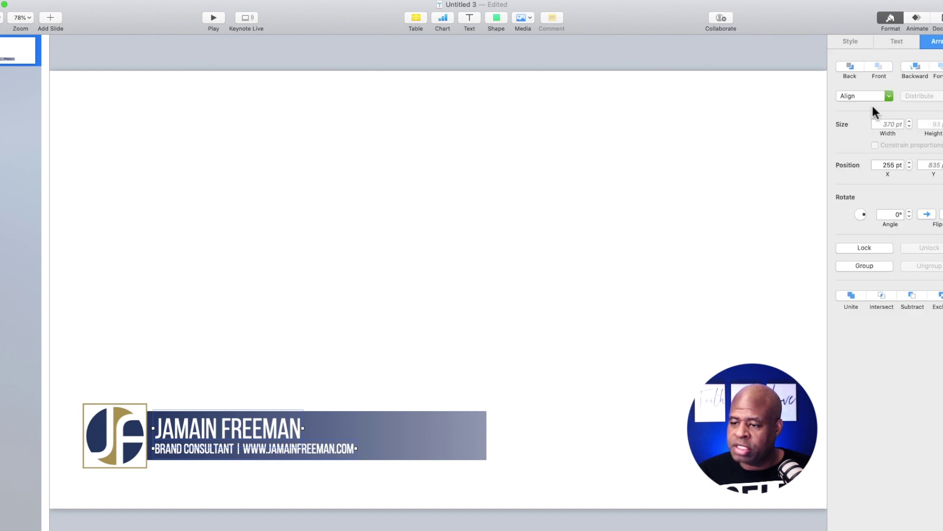
{"action": "left_click", "coordinate": [876, 98]}
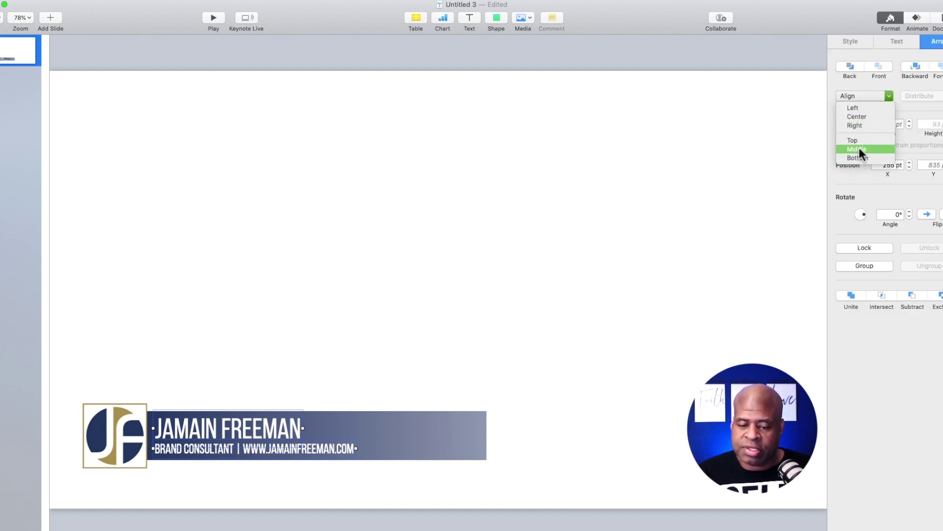
{"action": "left_click", "coordinate": [860, 108]}
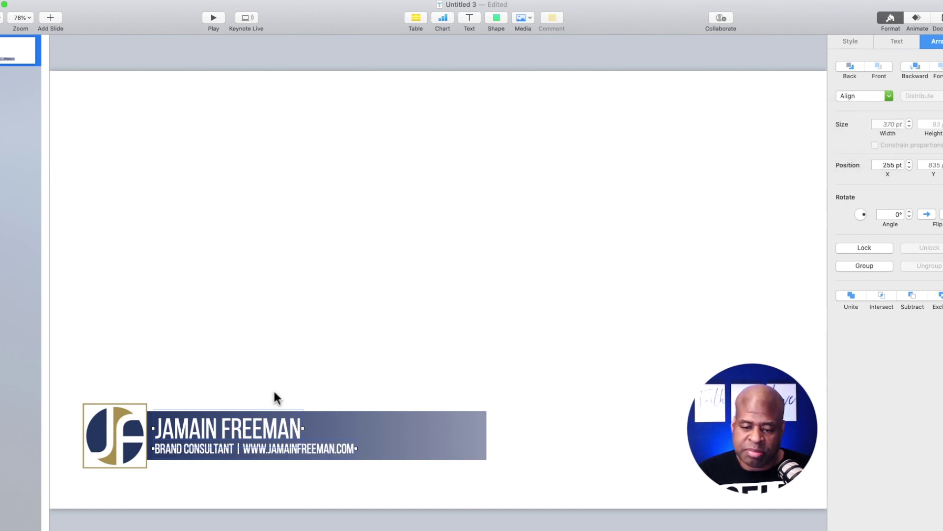
{"action": "left_click", "coordinate": [306, 372]}
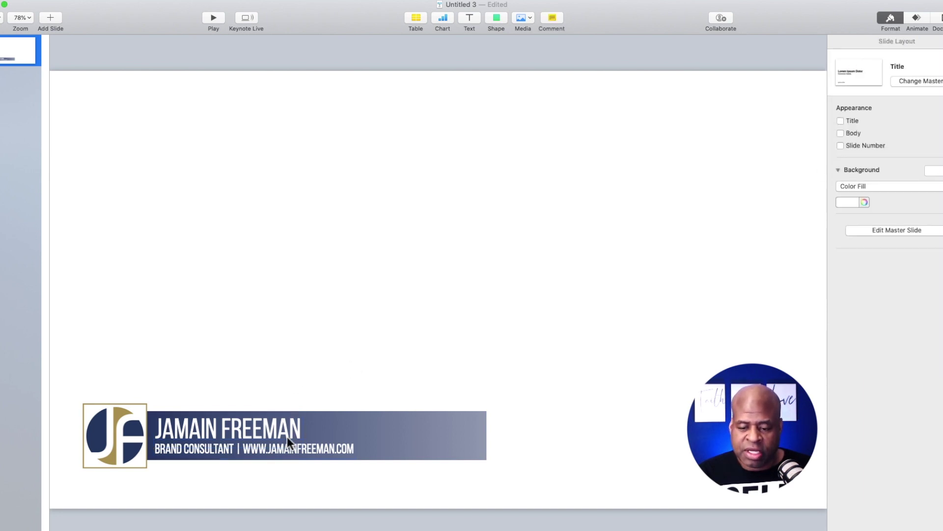
- Group the name text box with the job title and website line
{"action": "left_click", "coordinate": [312, 455]}
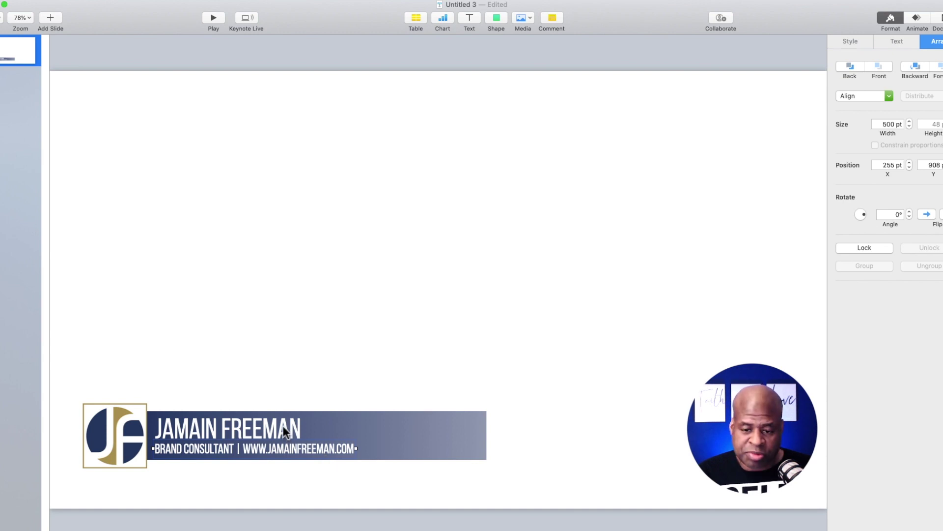
{"action": "left_click", "coordinate": [283, 425], "text": "shift"}
{"action": "right_click", "coordinate": [283, 426]}
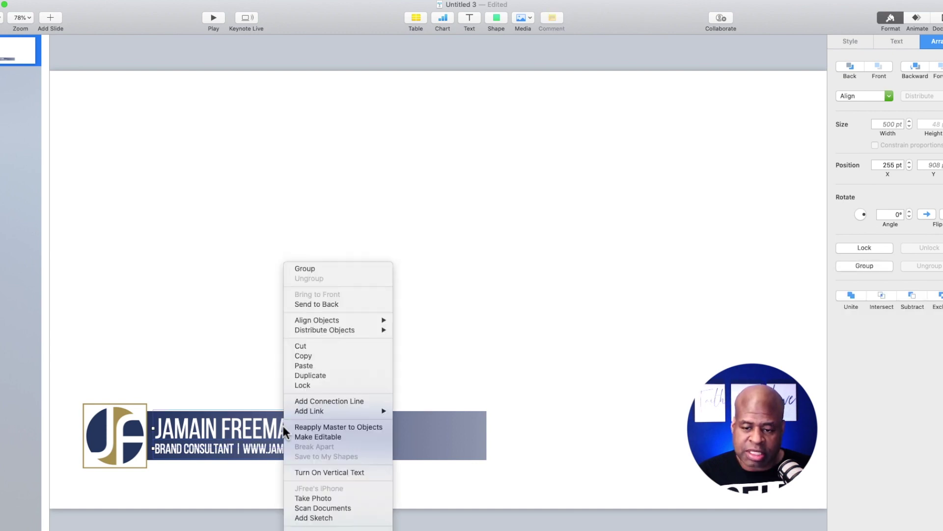
{"action": "left_click", "coordinate": [326, 269]}
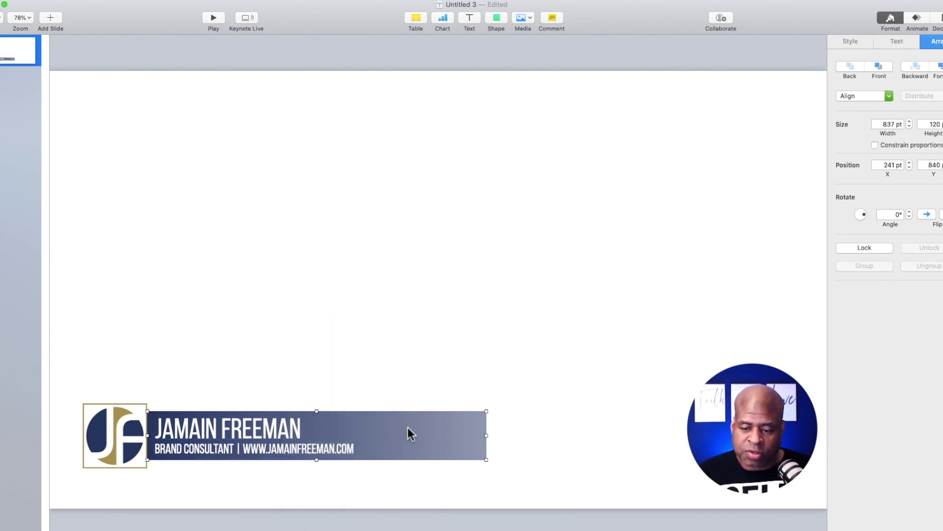
- Group the logo with the gradient bar behind the text
{"action": "left_click", "coordinate": [100, 426], "text": "shift"}
{"action": "right_click", "coordinate": [99, 427]}
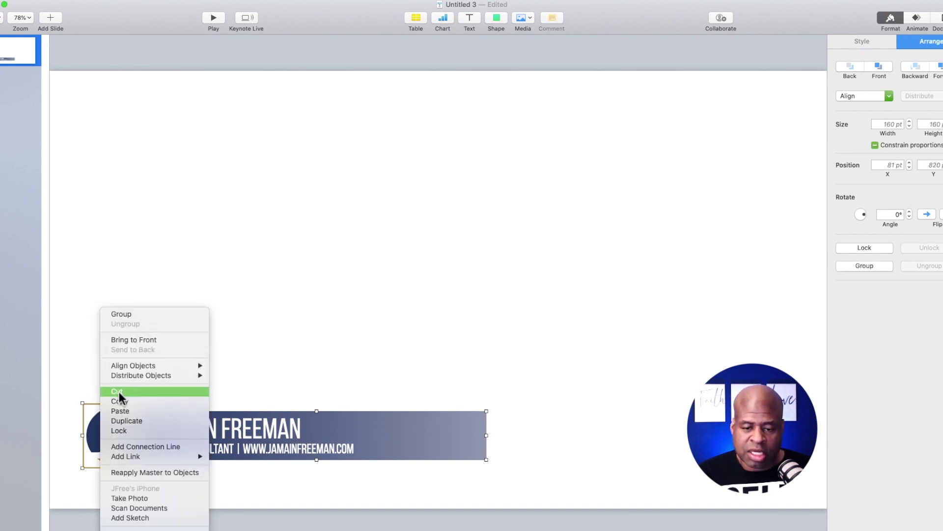
{"action": "left_click", "coordinate": [120, 317]}
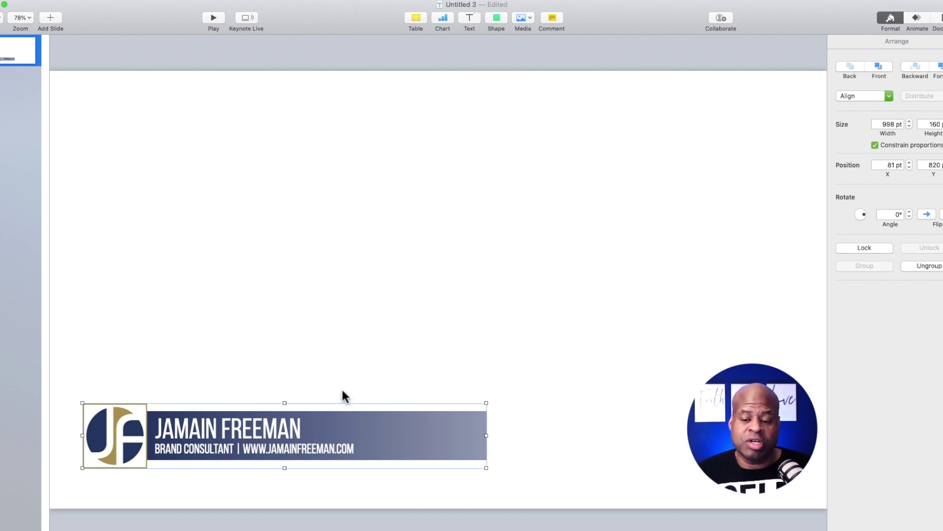
{"action": "left_click", "coordinate": [355, 358]}
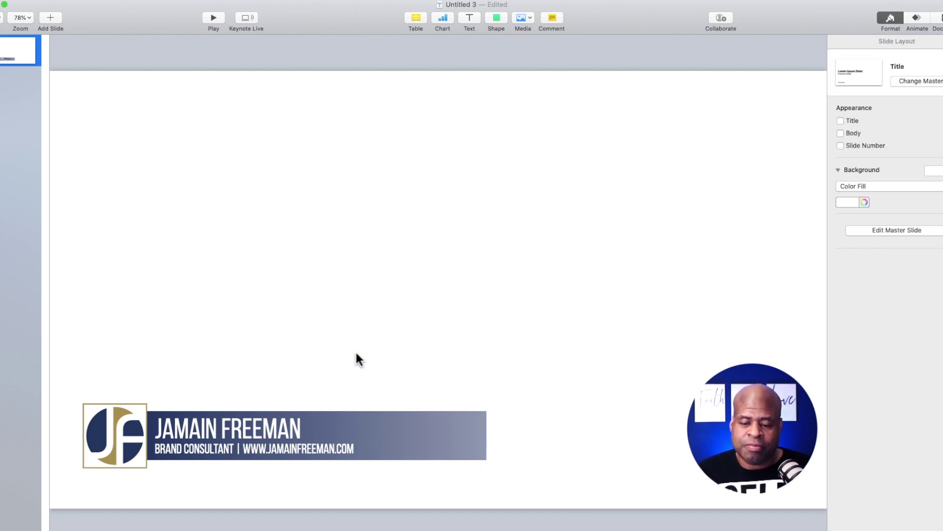
- Add a Wipe build-in effect from the left to the logo and bar group and preview it
{"action": "left_click", "coordinate": [464, 432]}
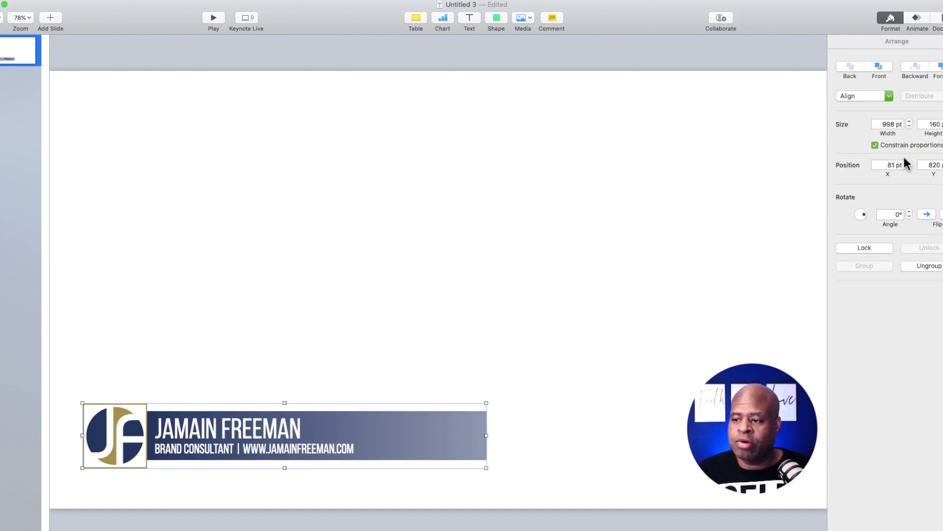
{"action": "left_click", "coordinate": [917, 20]}
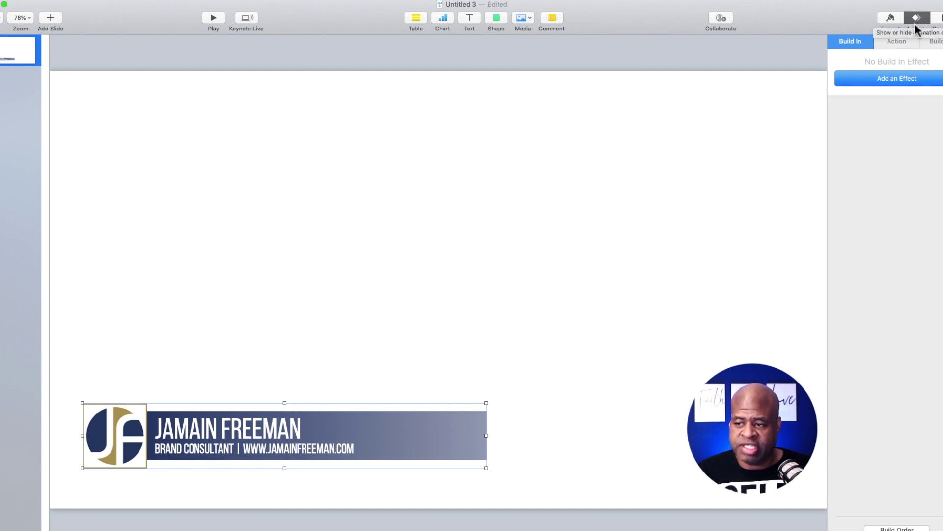
{"action": "left_click", "coordinate": [889, 78]}
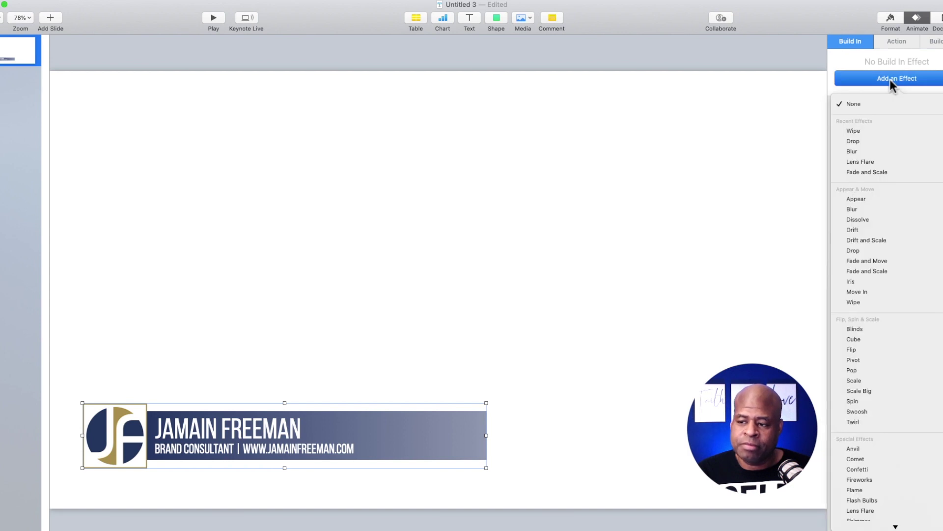
{"action": "left_click", "coordinate": [870, 130]}
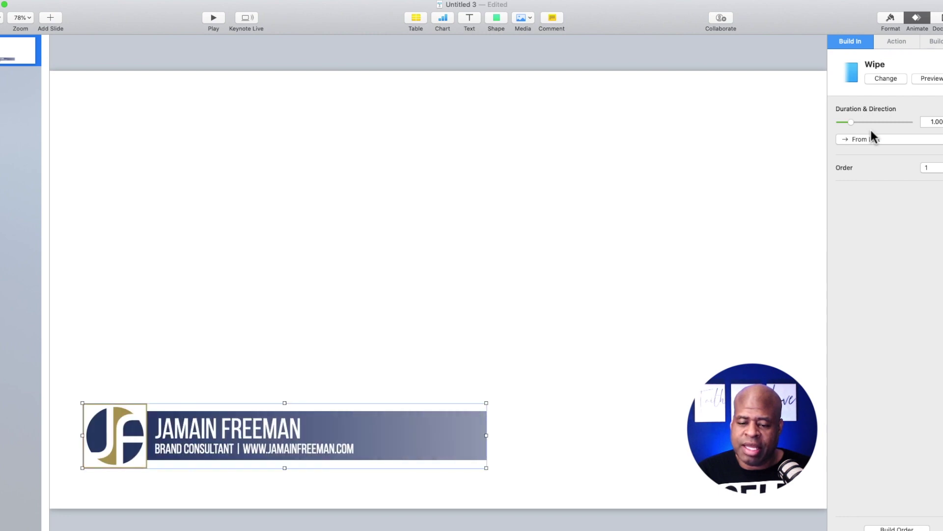
{"action": "left_click", "coordinate": [929, 81]}
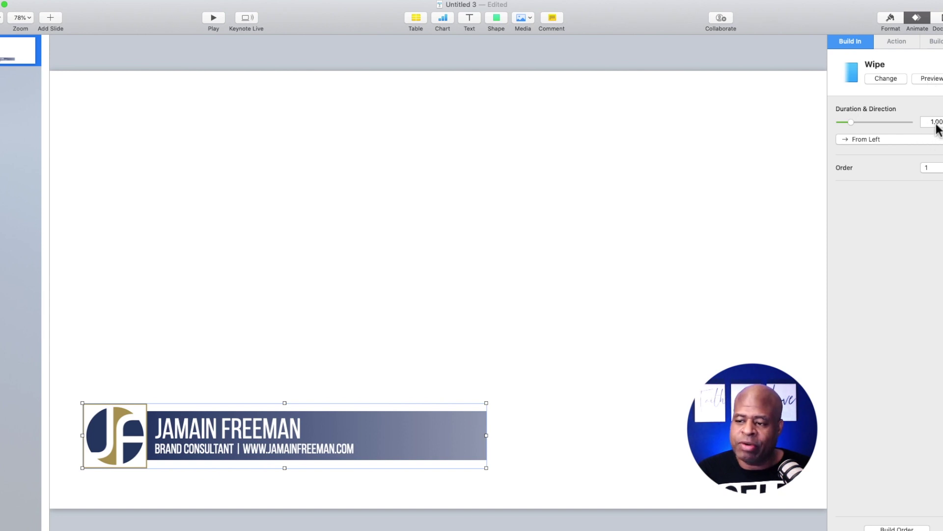
- Set the duration of the logo and bar group's Wipe build-in to 0.50 s and preview it
{"action": "type", "text": "0.5"}
{"action": "key", "text": "Return"}
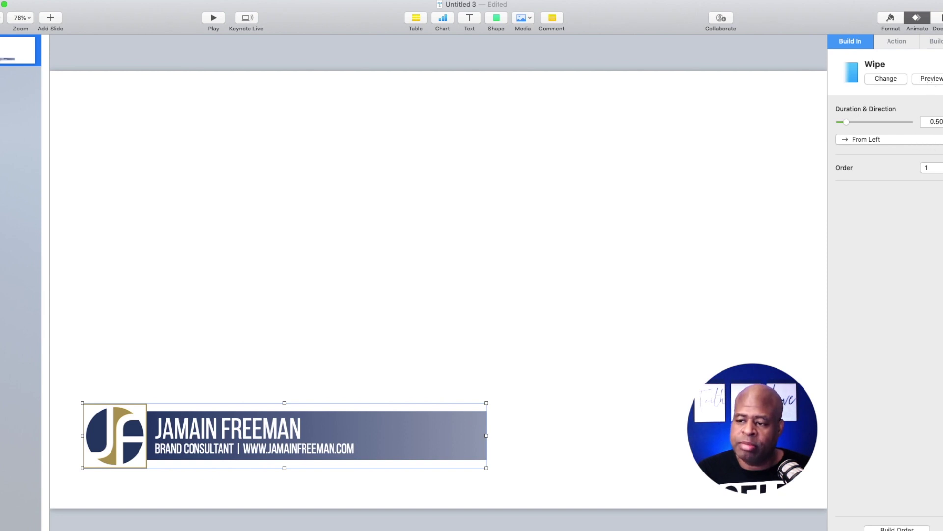
{"action": "left_click", "coordinate": [933, 80]}
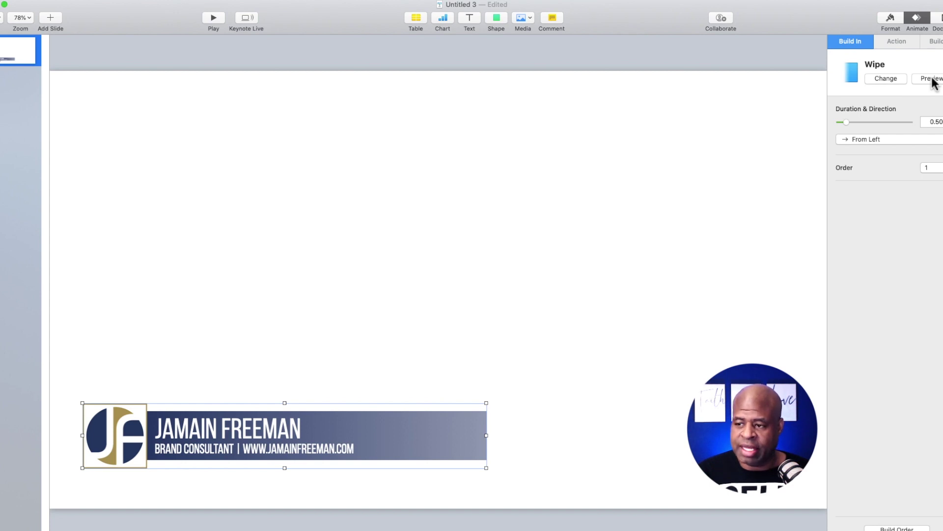
{"action": "left_click", "coordinate": [932, 80]}
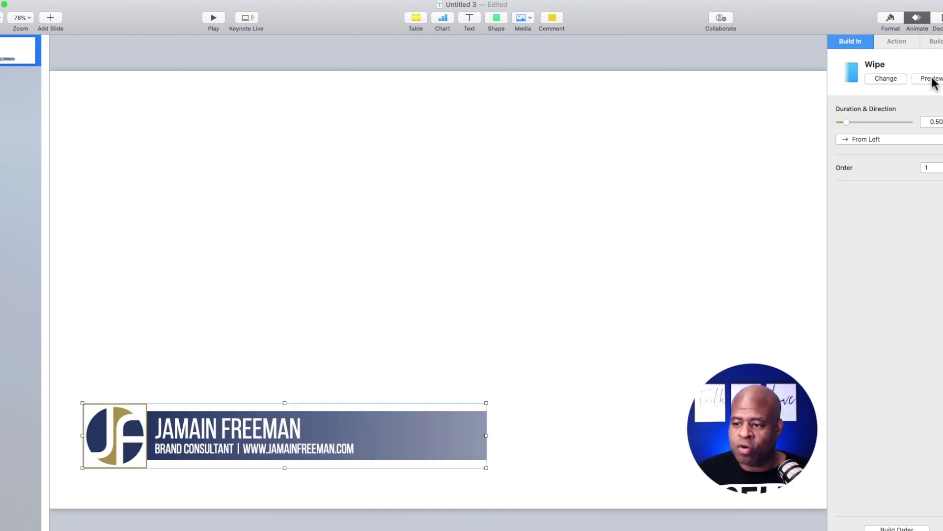
- Add a Wipe build-in effect from the left to the text group, set its duration to 0.50 s, and preview it
{"action": "left_click", "coordinate": [252, 434]}
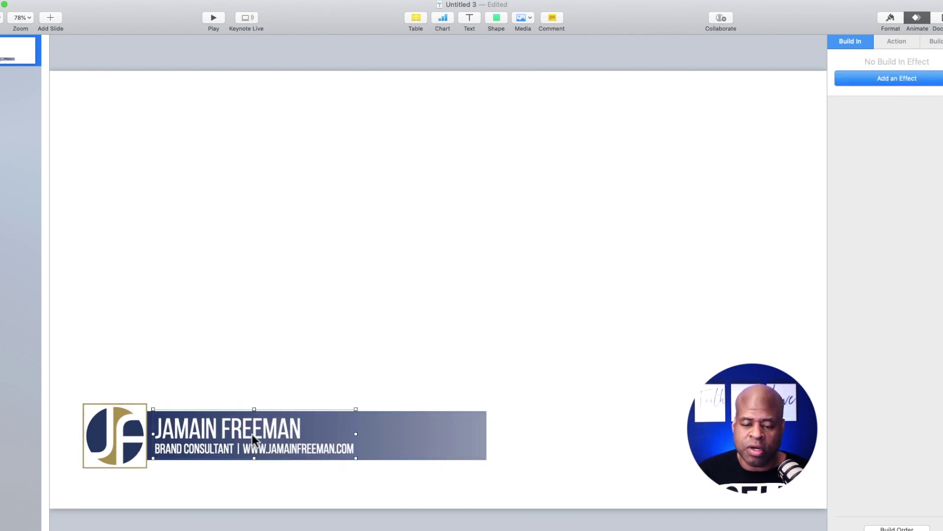
{"action": "left_click", "coordinate": [906, 82]}
{"action": "left_click", "coordinate": [879, 131]}
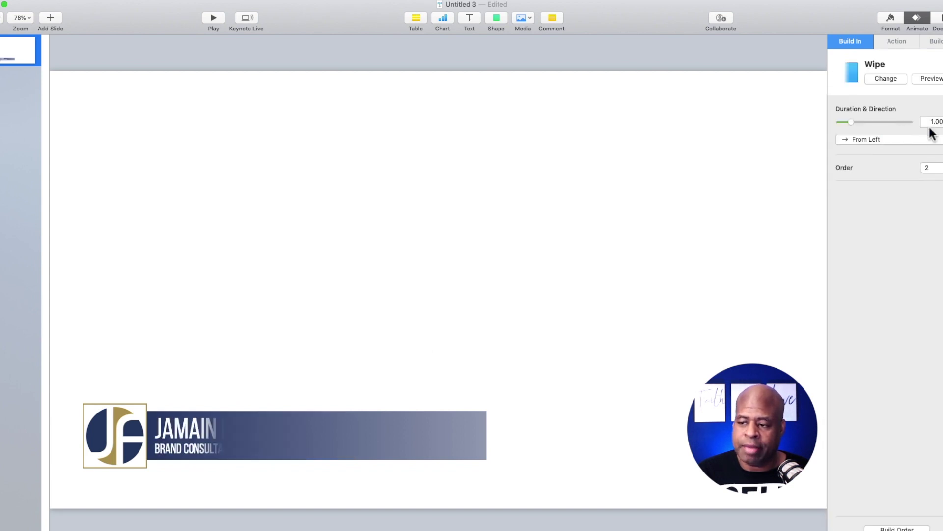
{"action": "left_click", "coordinate": [941, 121]}
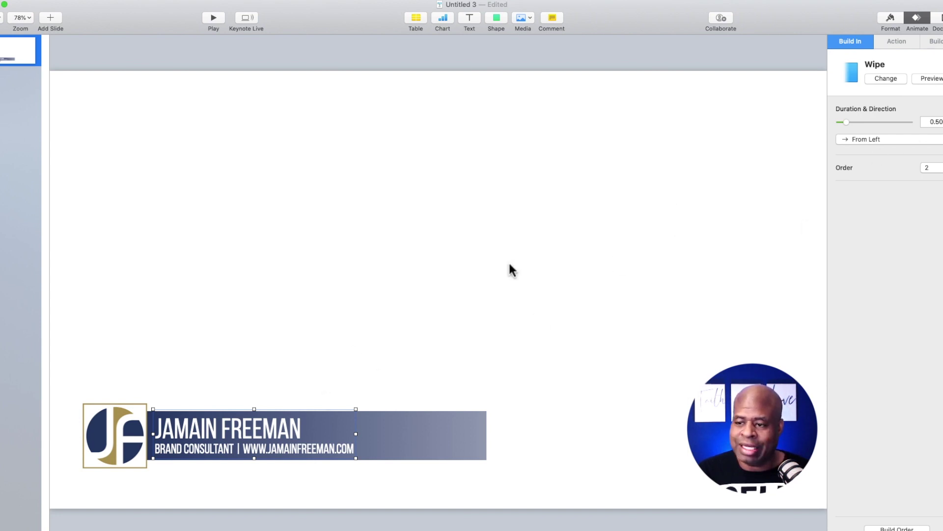
{"action": "left_click", "coordinate": [935, 82]}
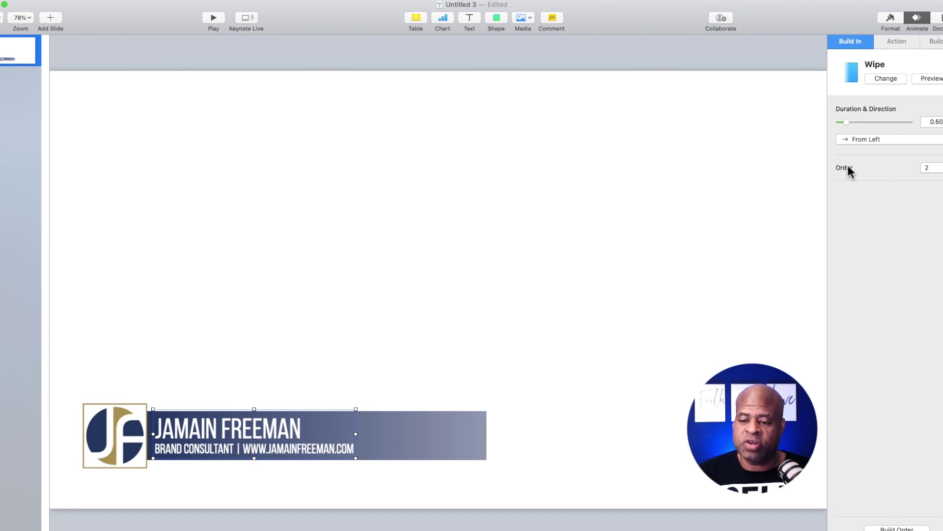
- Add a Wipe build-out effect from the left to the text group, set its duration to 0.50 s, and preview it
{"action": "left_click", "coordinate": [425, 430]}
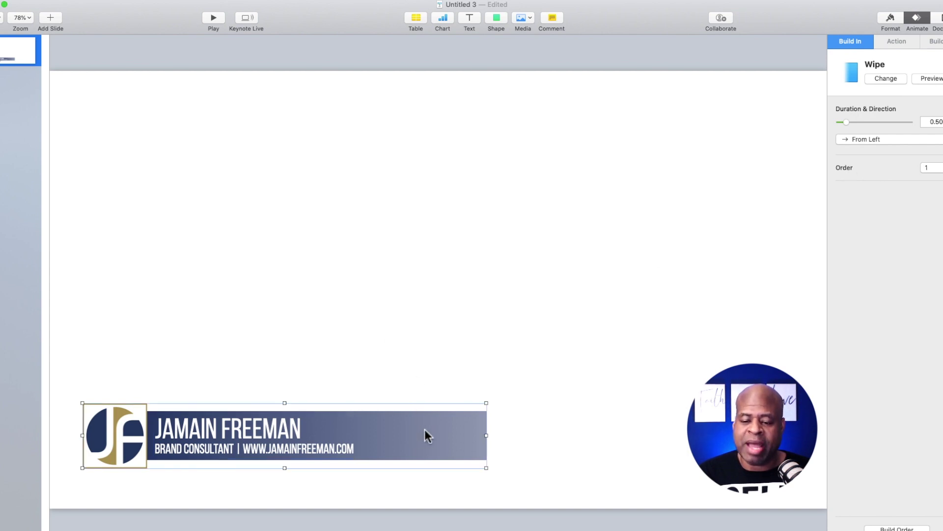
{"action": "left_click", "coordinate": [245, 431]}
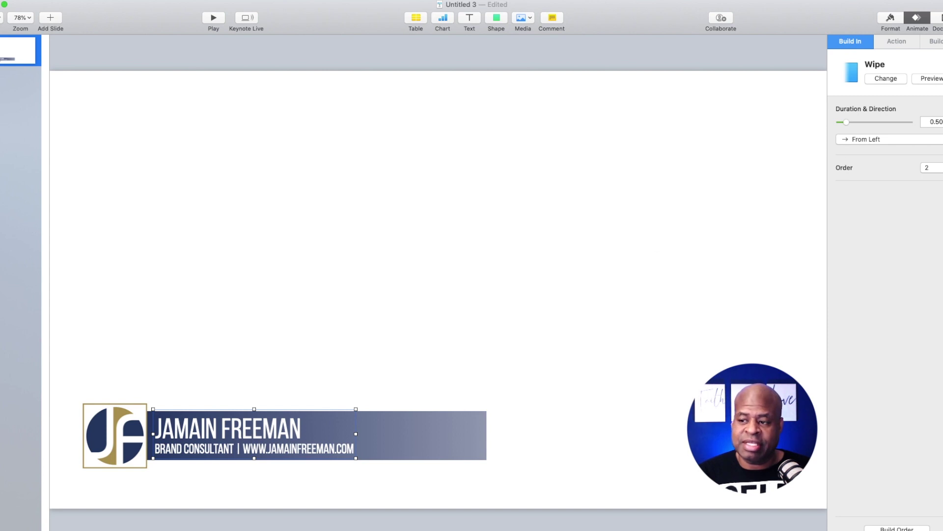
{"action": "left_click", "coordinate": [933, 41]}
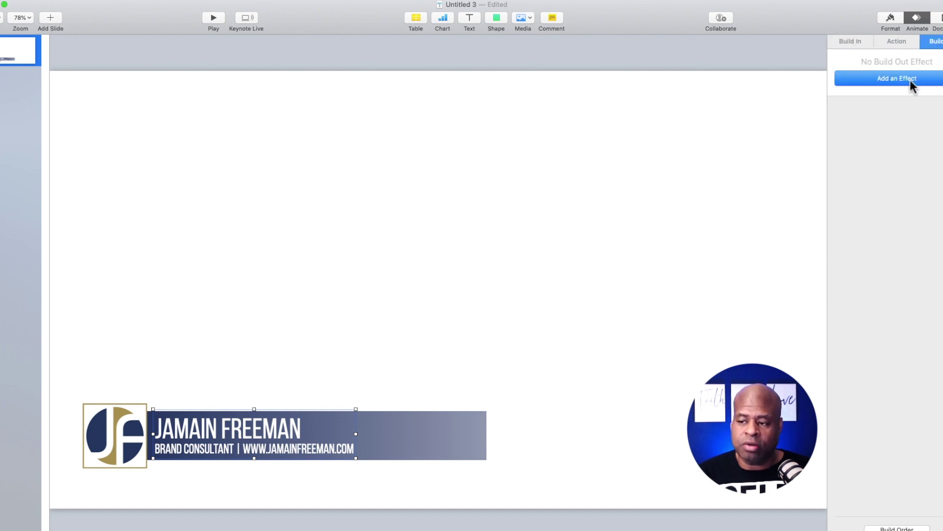
{"action": "left_click", "coordinate": [904, 80]}
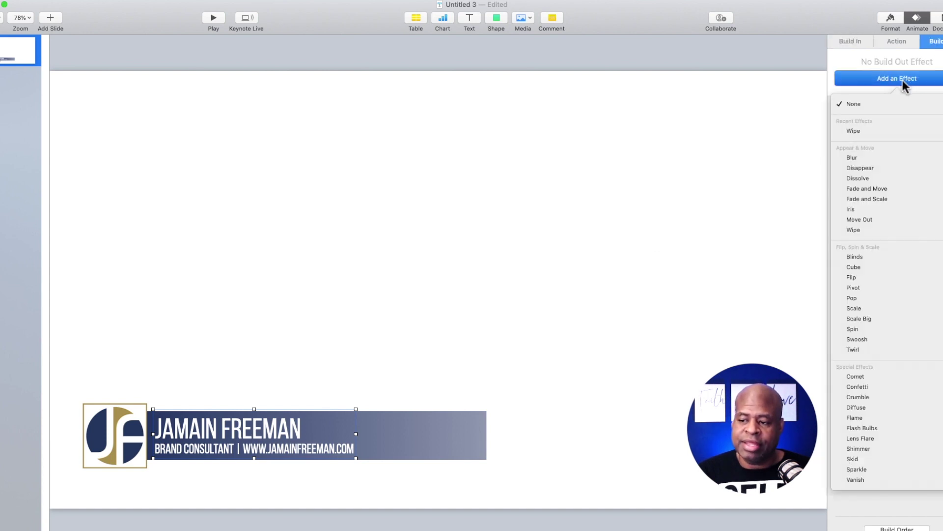
{"action": "left_click", "coordinate": [863, 131]}
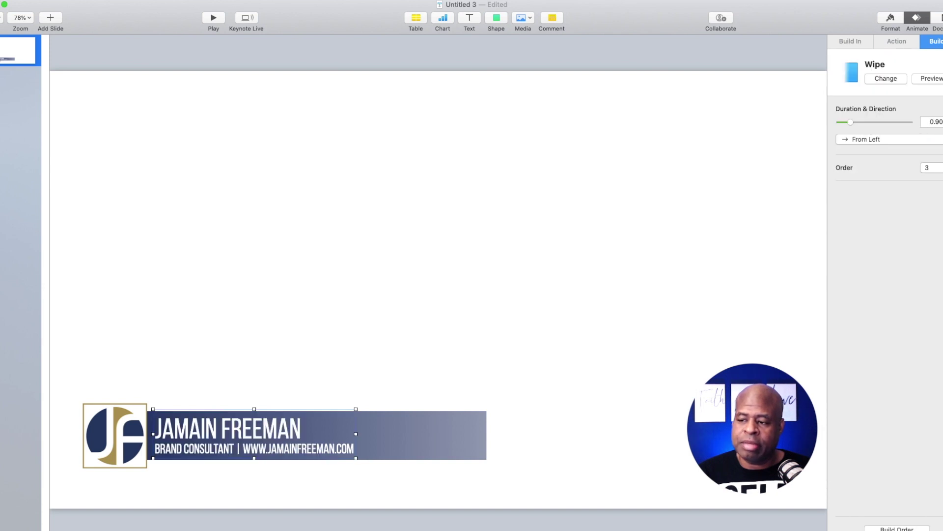
{"action": "type", "text": "0.6"}
{"action": "key", "text": "Return"}
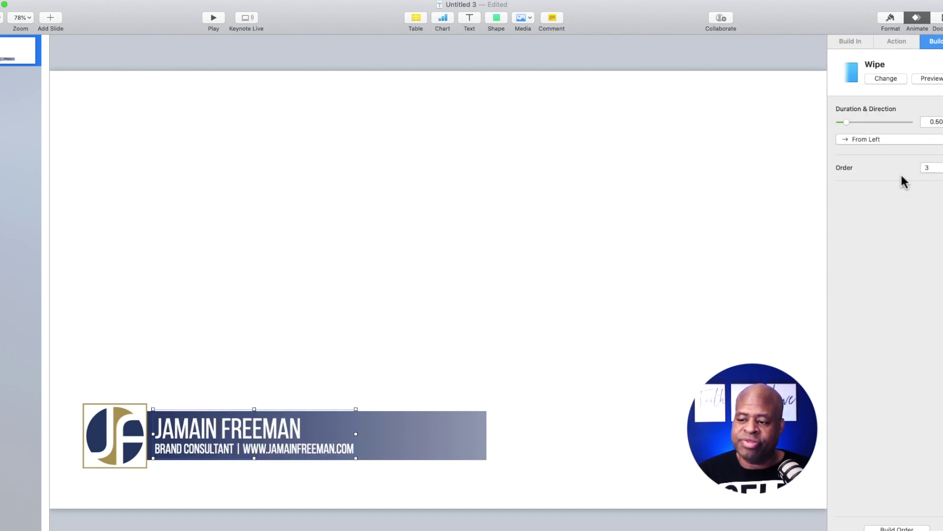
{"action": "left_click", "coordinate": [932, 81]}
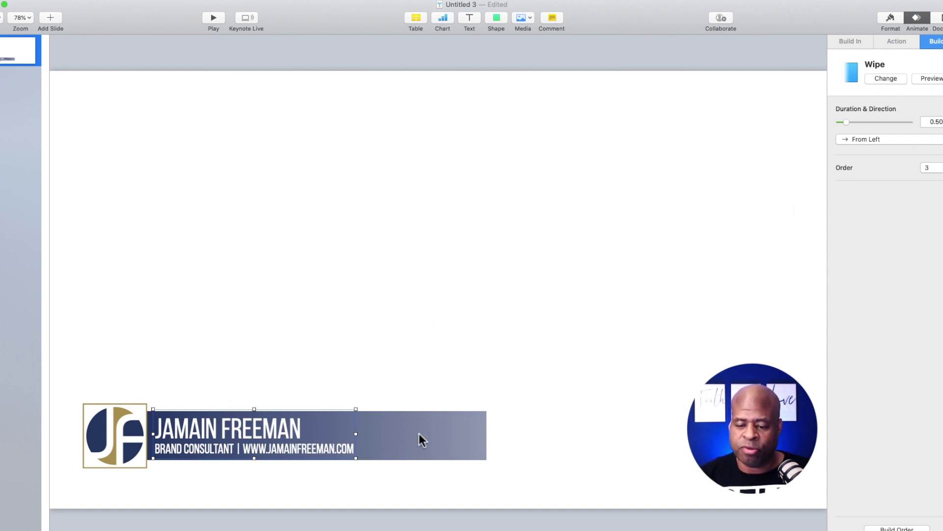
- Add a Wipe build-out effect from the left to the logo and bar group, set its duration to 0.50 s, and preview it
{"action": "left_click", "coordinate": [434, 433]}
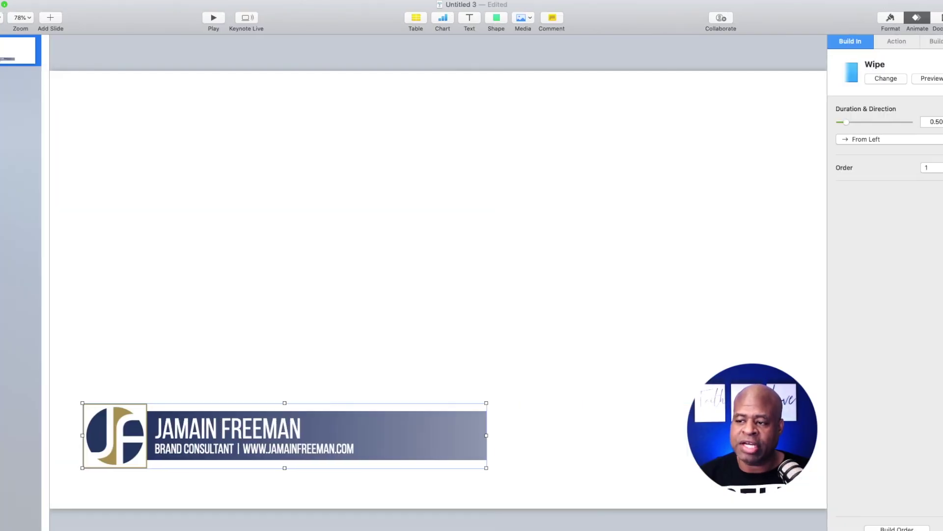
{"action": "left_click", "coordinate": [939, 19]}
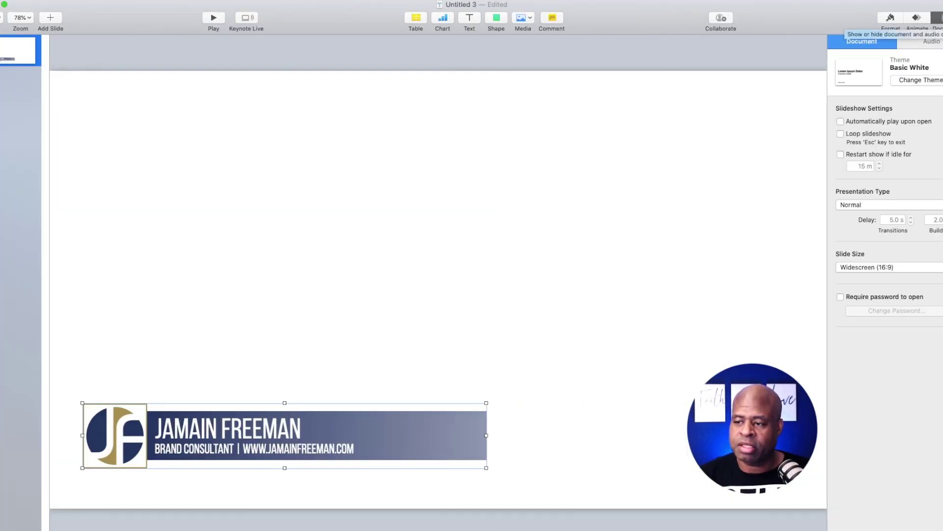
{"action": "left_click", "coordinate": [918, 21]}
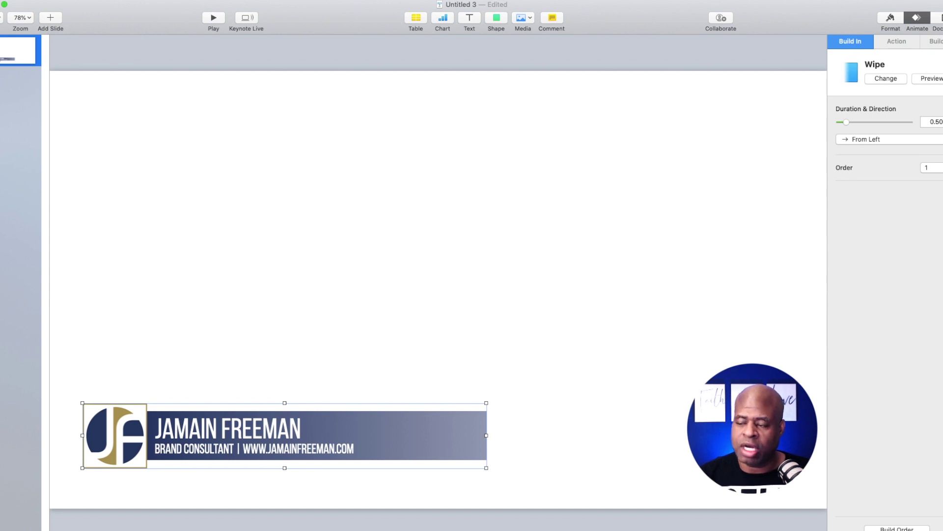
{"action": "left_click", "coordinate": [936, 42]}
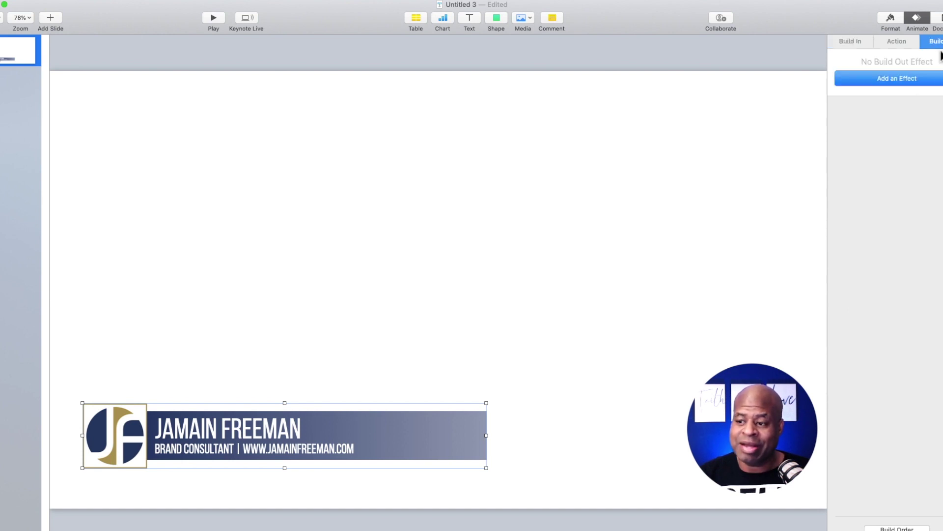
{"action": "left_click", "coordinate": [893, 80]}
{"action": "left_click", "coordinate": [869, 131]}
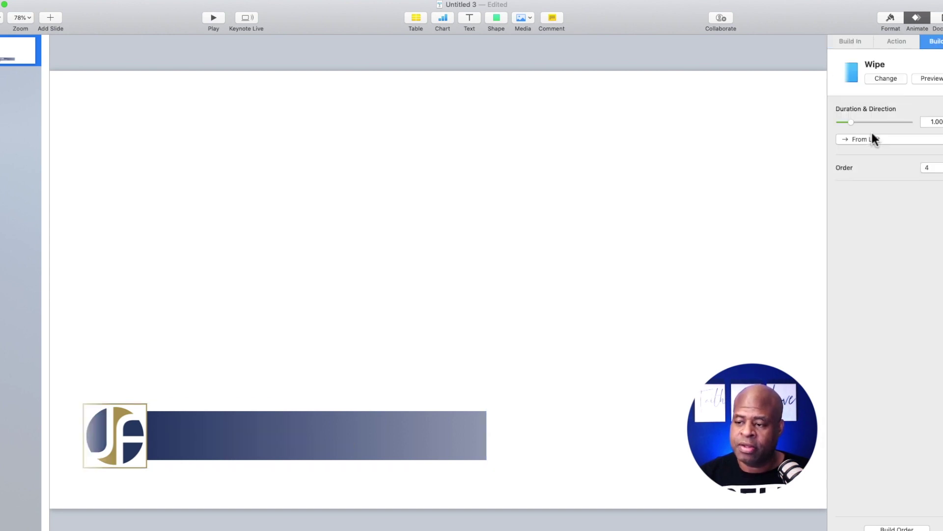
{"action": "left_click", "coordinate": [940, 129]}
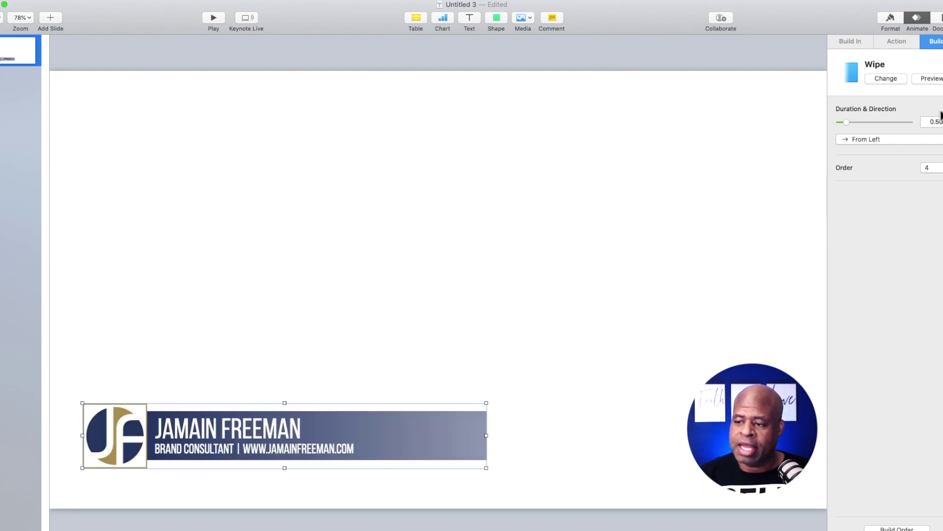
{"action": "left_click", "coordinate": [934, 81]}
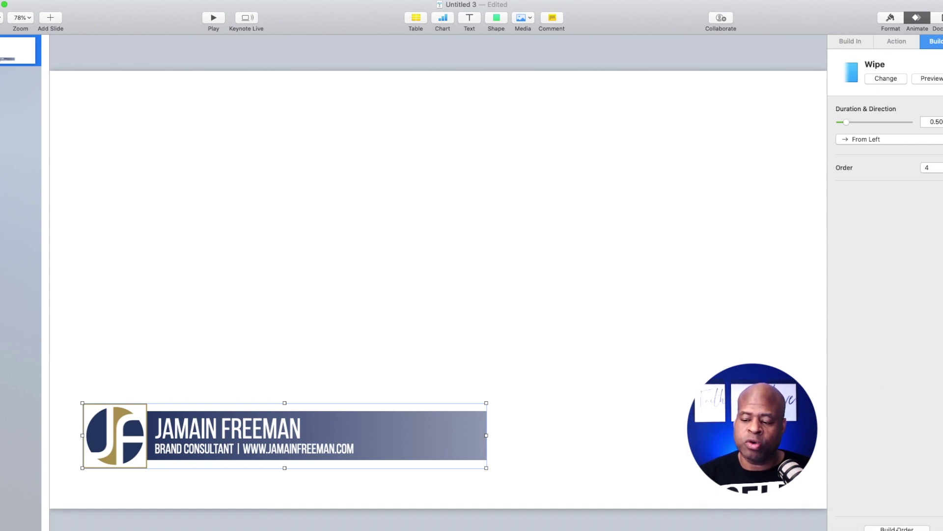
- Open the build order and set the logo and bar group's build-in to start After Transition
{"action": "left_click", "coordinate": [897, 527]}
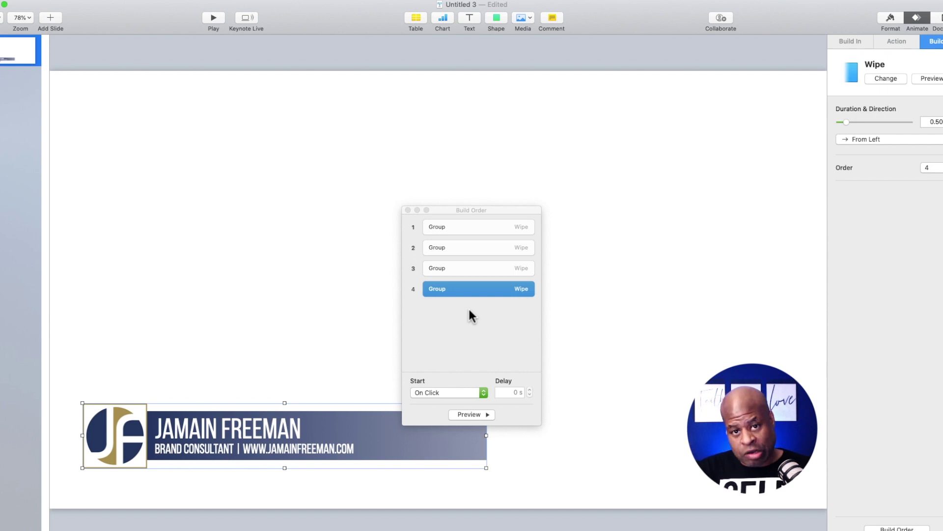
{"action": "left_click", "coordinate": [454, 228]}
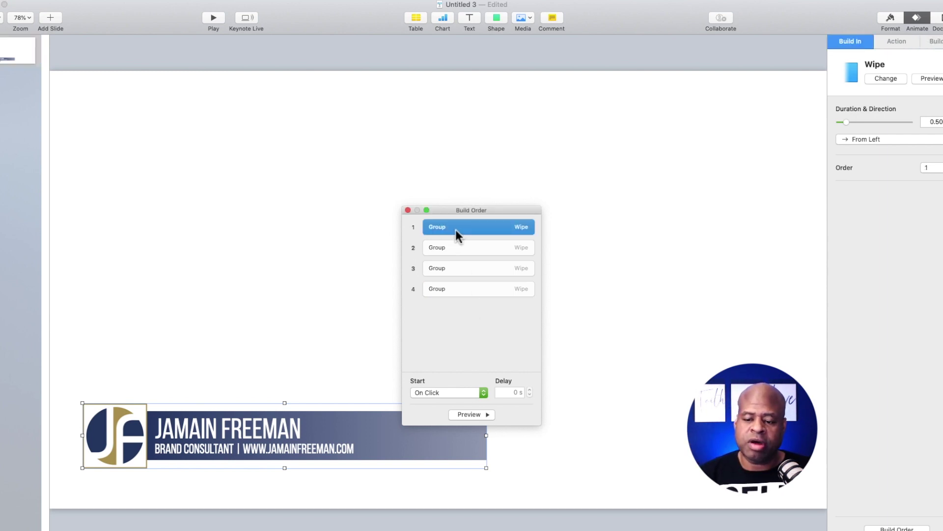
{"action": "left_click", "coordinate": [455, 393]}
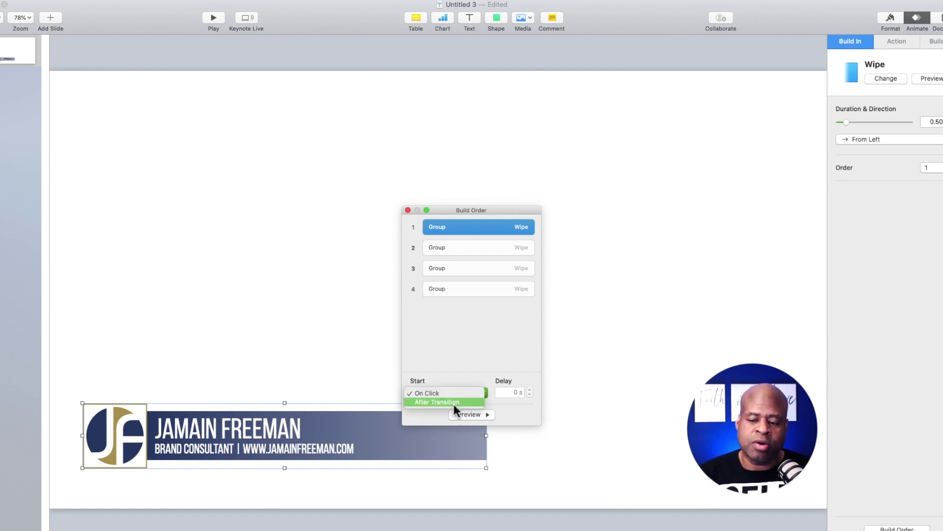
{"action": "left_click", "coordinate": [453, 402]}
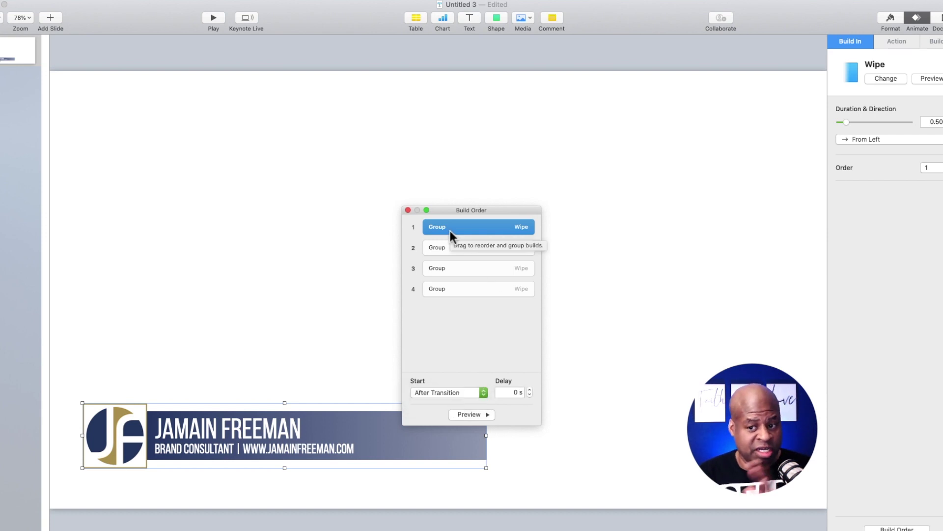
- Set the text group's build-in, second in the build order, to start After Build 1
{"action": "left_click", "coordinate": [449, 247]}
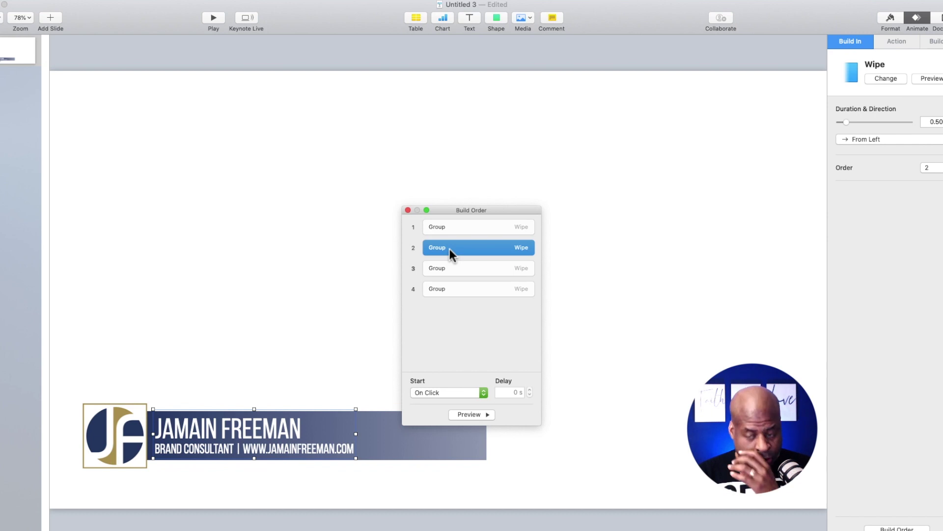
{"action": "left_click", "coordinate": [446, 392]}
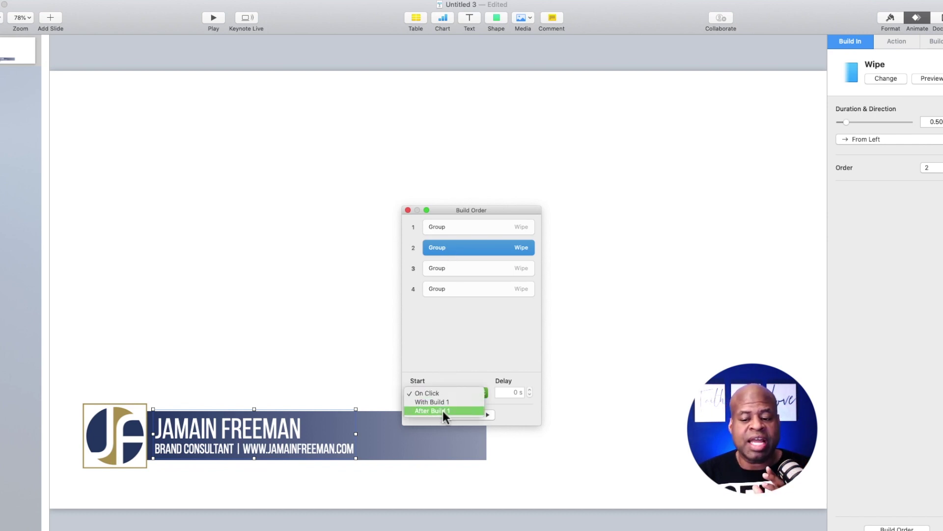
{"action": "left_click", "coordinate": [443, 411]}
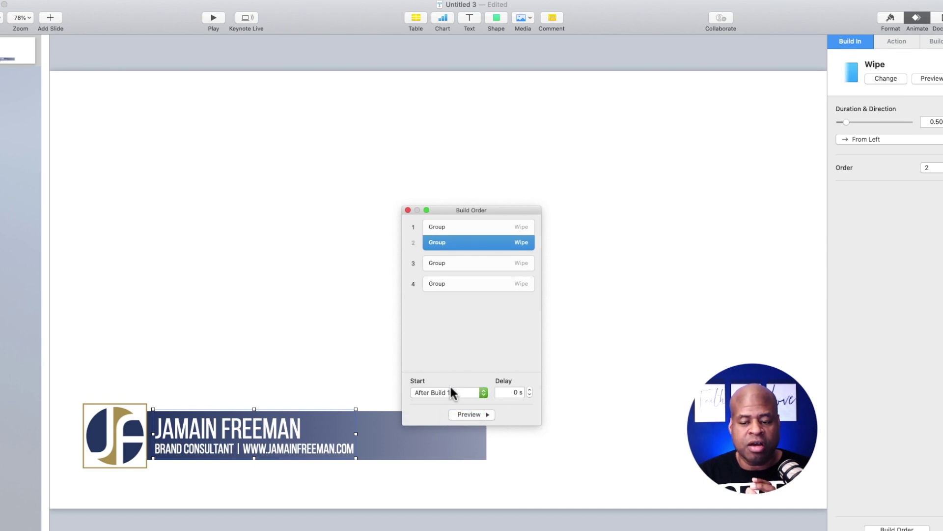
{"action": "left_click", "coordinate": [449, 392]}
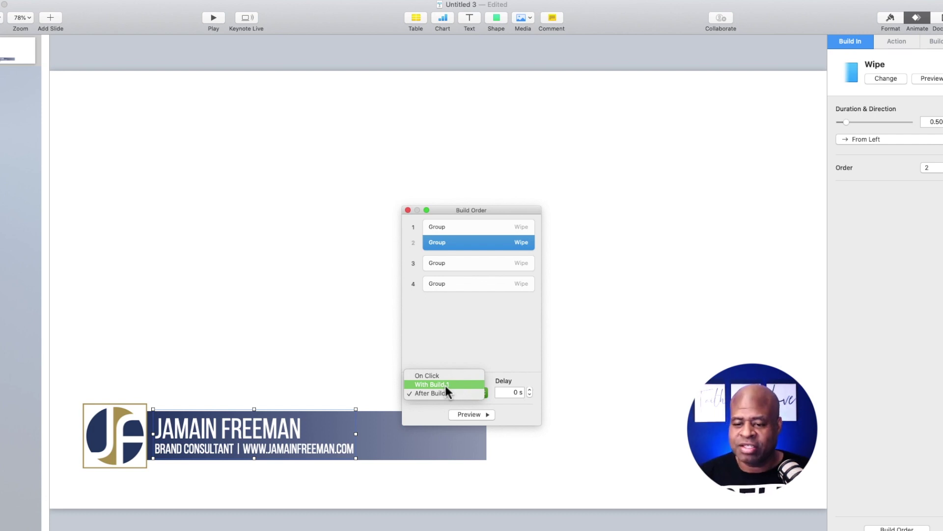
{"action": "left_click", "coordinate": [456, 393]}
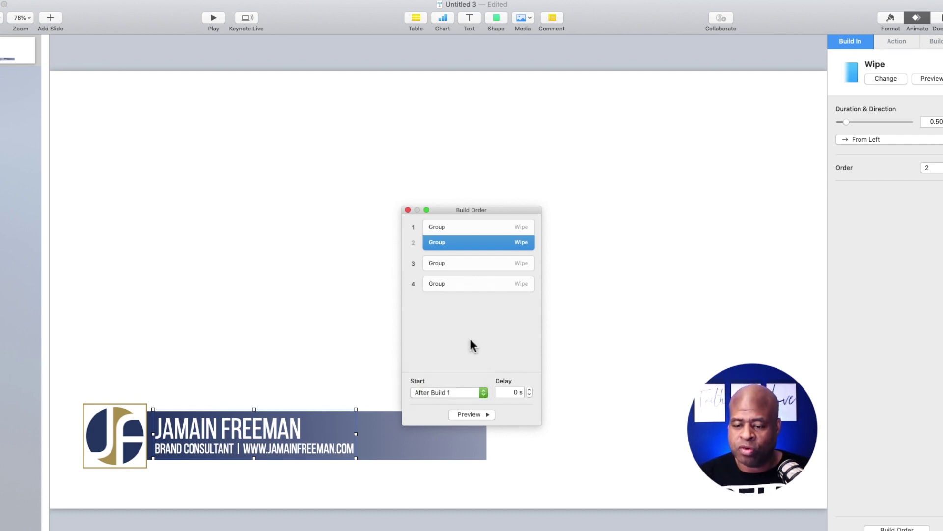
- Set the text group's build-out to start After Build 2 with a delay of 6.00 s
{"action": "left_click", "coordinate": [462, 297]}
{"action": "left_click", "coordinate": [456, 263]}
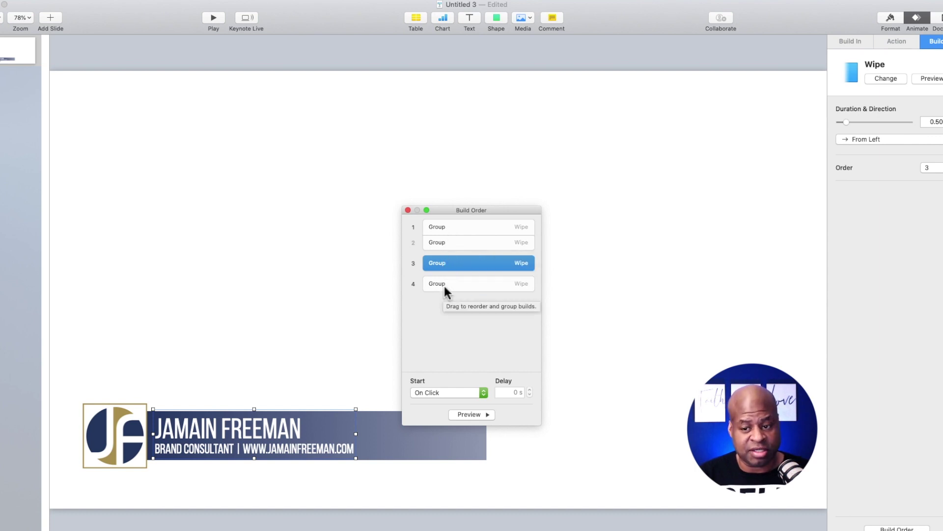
{"action": "left_click", "coordinate": [444, 264]}
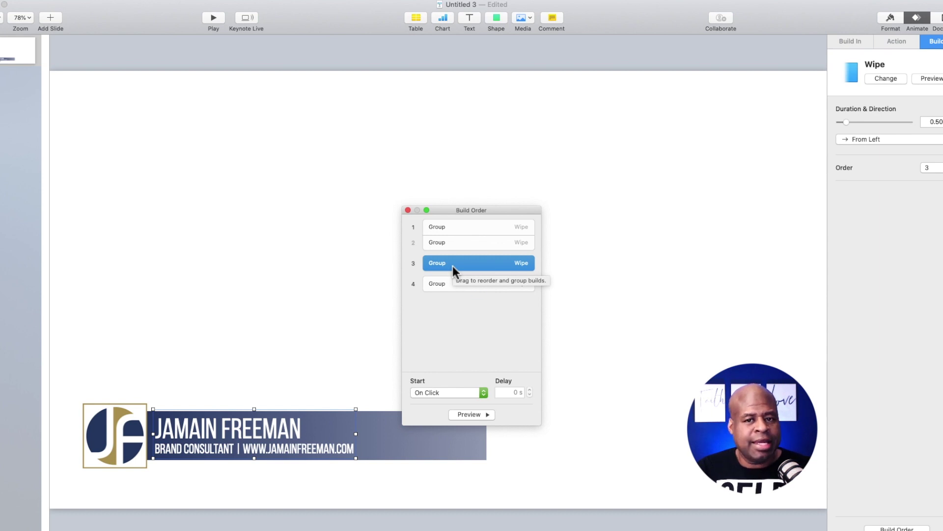
{"action": "left_click", "coordinate": [514, 393]}
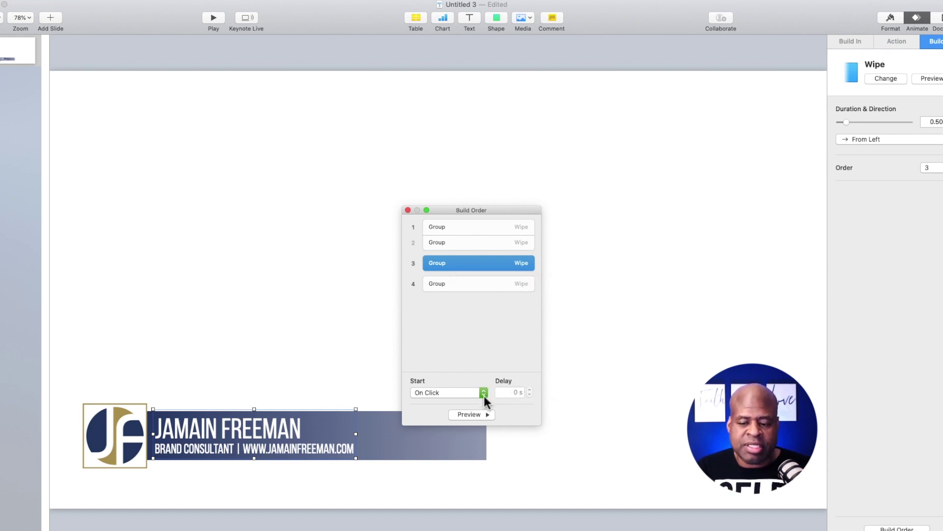
{"action": "left_click", "coordinate": [453, 391]}
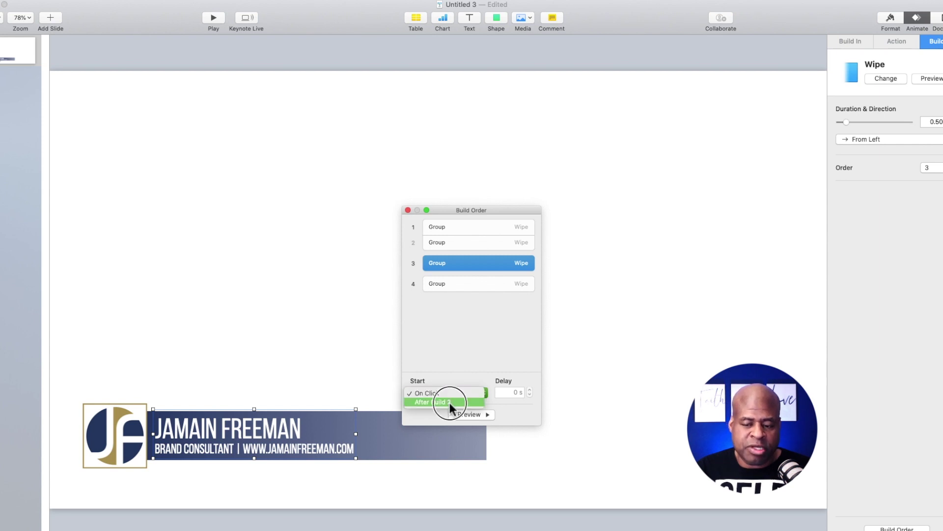
{"action": "left_click", "coordinate": [450, 403]}
{"action": "left_click", "coordinate": [503, 396]}
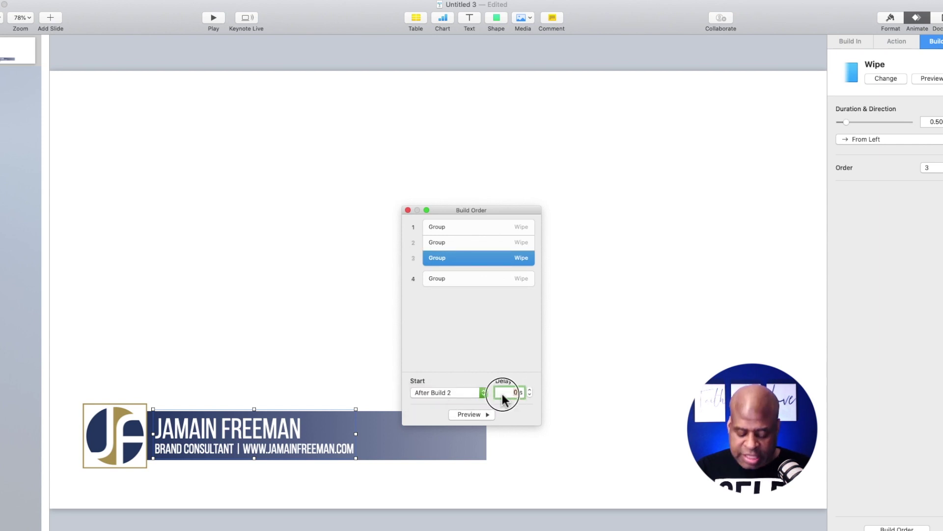
{"action": "left_click", "coordinate": [482, 347]}
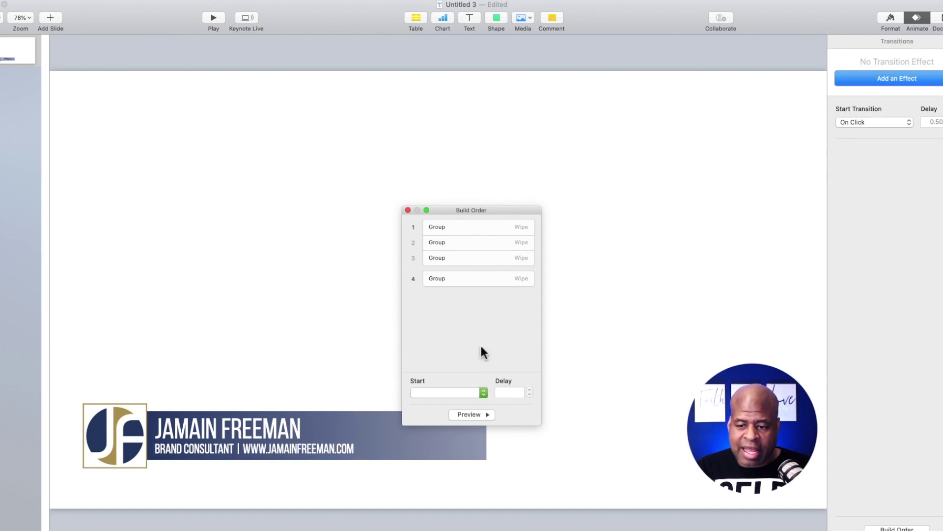
- Set the logo and bar group's build-out to start With Build 3 and preview the whole build sequence
{"action": "left_click", "coordinate": [449, 278]}
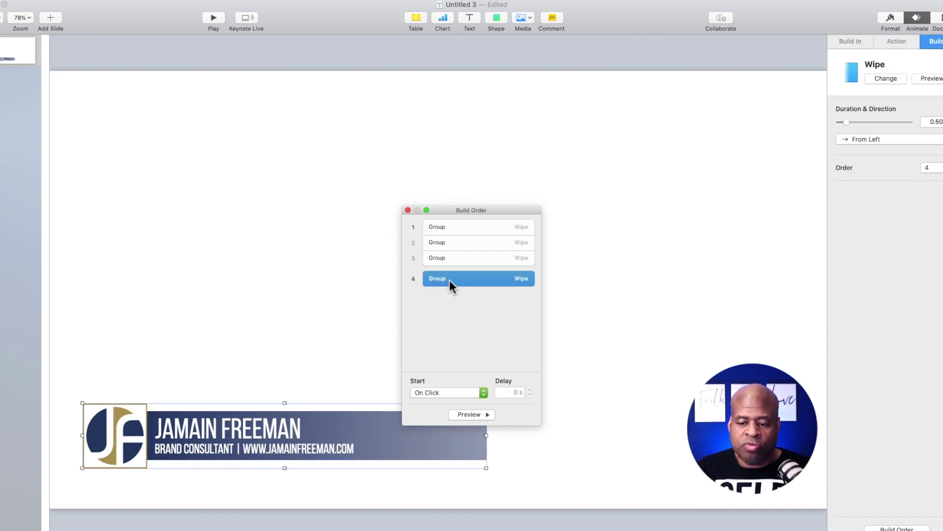
{"action": "left_click", "coordinate": [475, 392]}
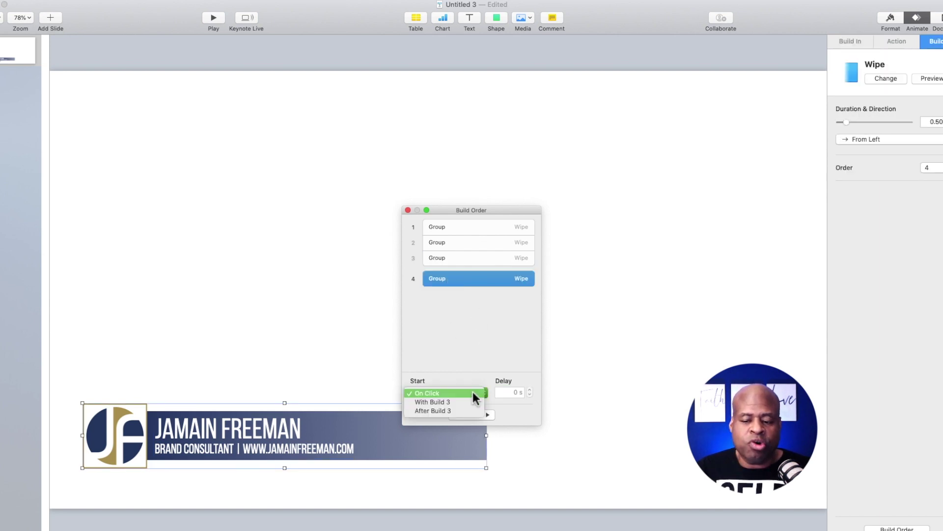
{"action": "left_click", "coordinate": [447, 401]}
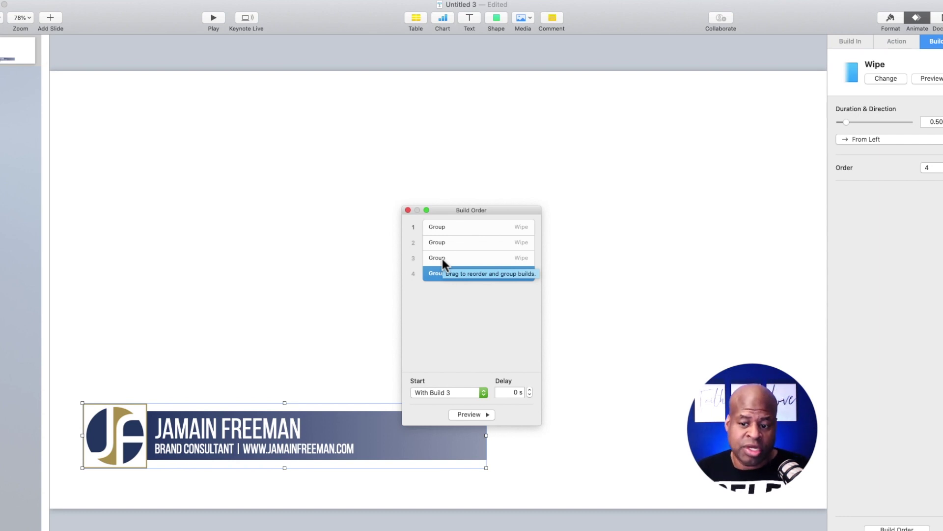
{"action": "left_click", "coordinate": [490, 312]}
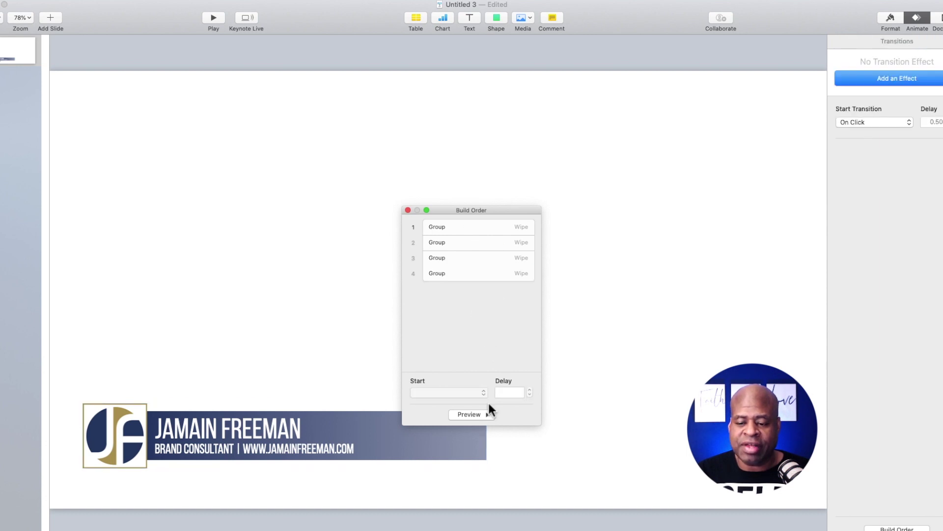
{"action": "left_click_drag", "start_coordinate": [463, 210], "coordinate": [643, 190]}
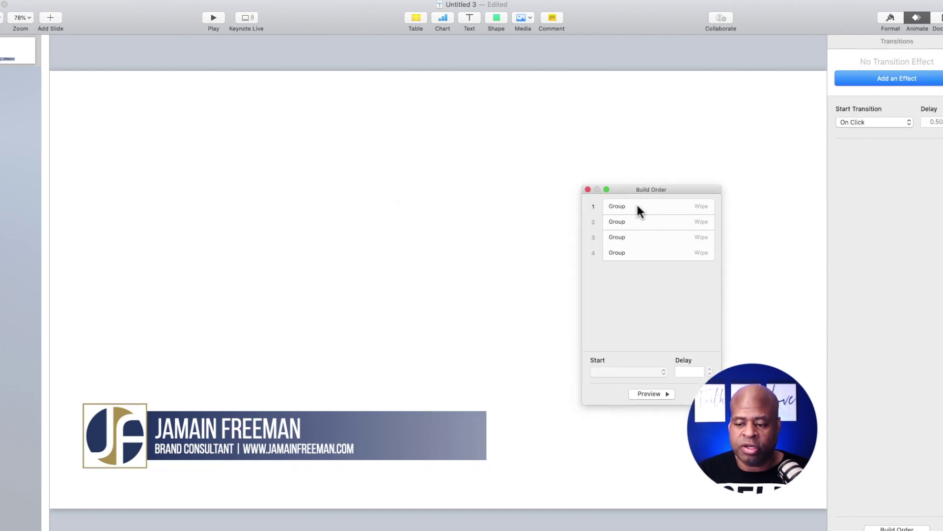
{"action": "left_click", "coordinate": [653, 393]}
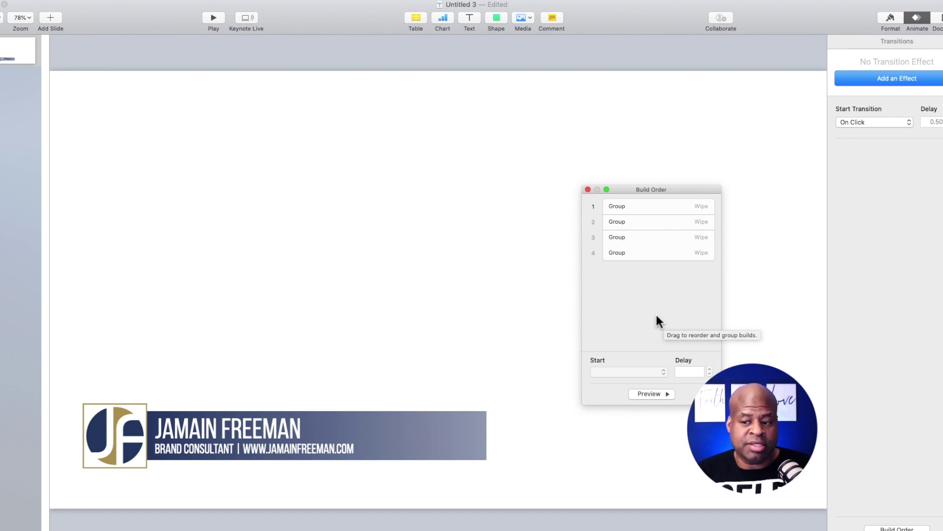
- Try starting the logo and bar group's build-out After Build 3 and preview the build sequence
{"action": "left_click", "coordinate": [617, 270]}
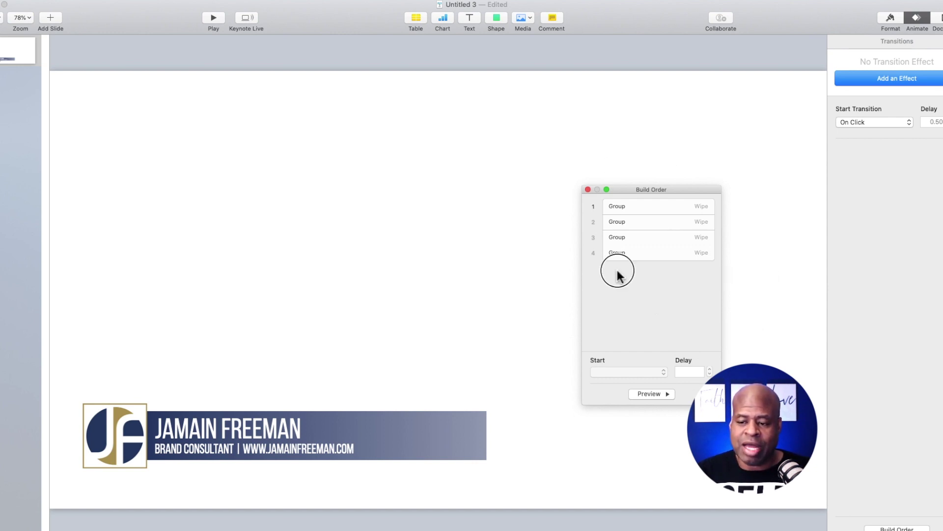
{"action": "left_click", "coordinate": [630, 253]}
{"action": "left_click", "coordinate": [639, 237]}
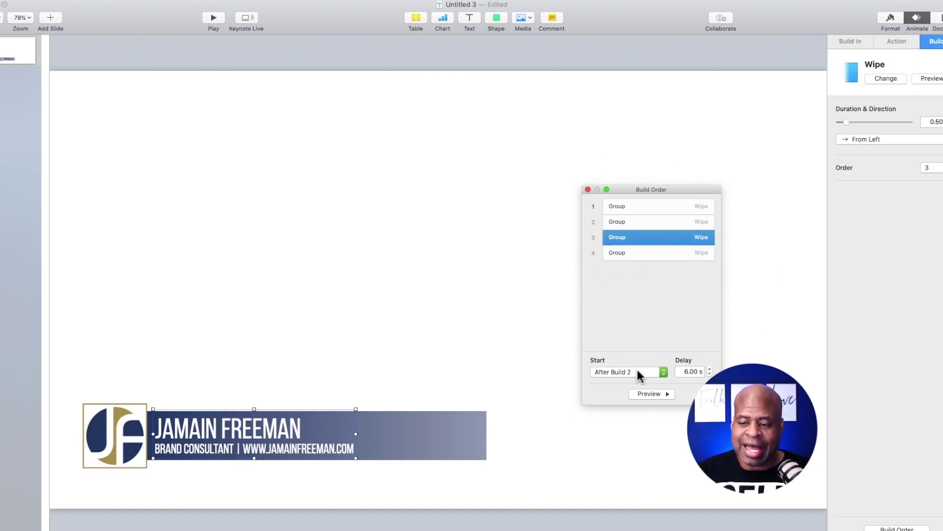
{"action": "left_click", "coordinate": [644, 253]}
{"action": "left_click", "coordinate": [630, 372]}
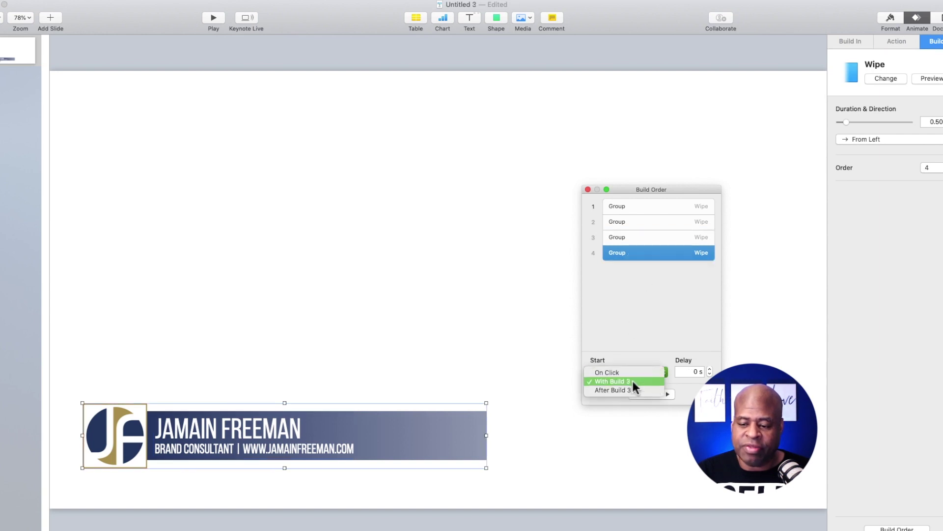
{"action": "left_click", "coordinate": [626, 391]}
{"action": "left_click", "coordinate": [632, 328]}
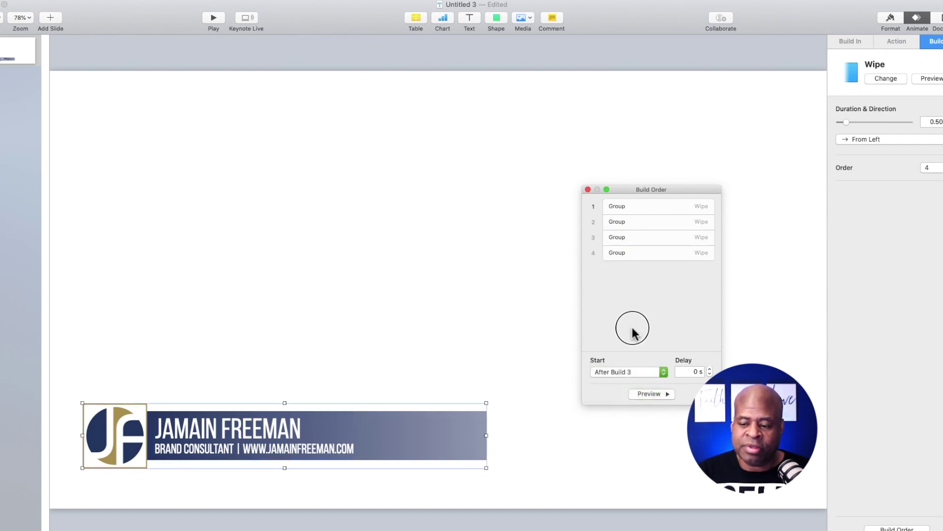
{"action": "left_click", "coordinate": [647, 394]}
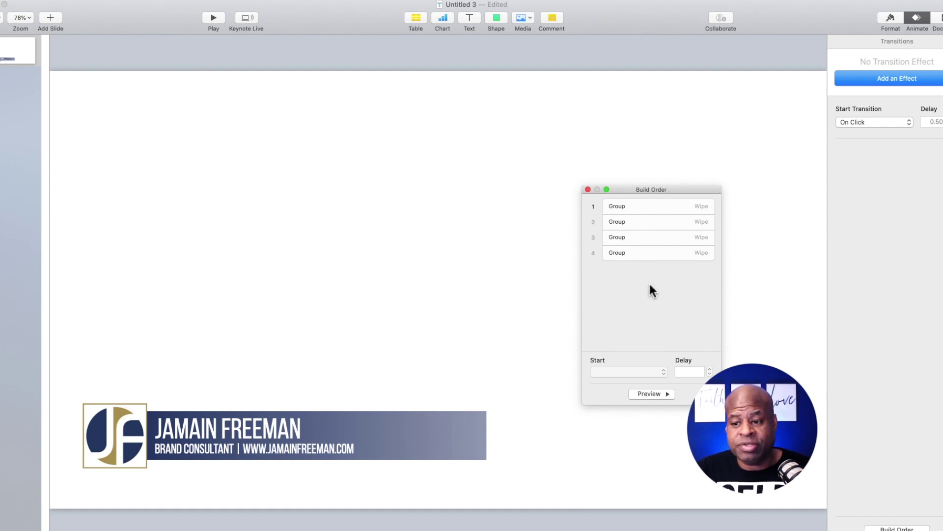
- Return the start of the logo and bar group's build-out to With Build 3
{"action": "left_click", "coordinate": [637, 257]}
{"action": "left_click", "coordinate": [631, 372]}
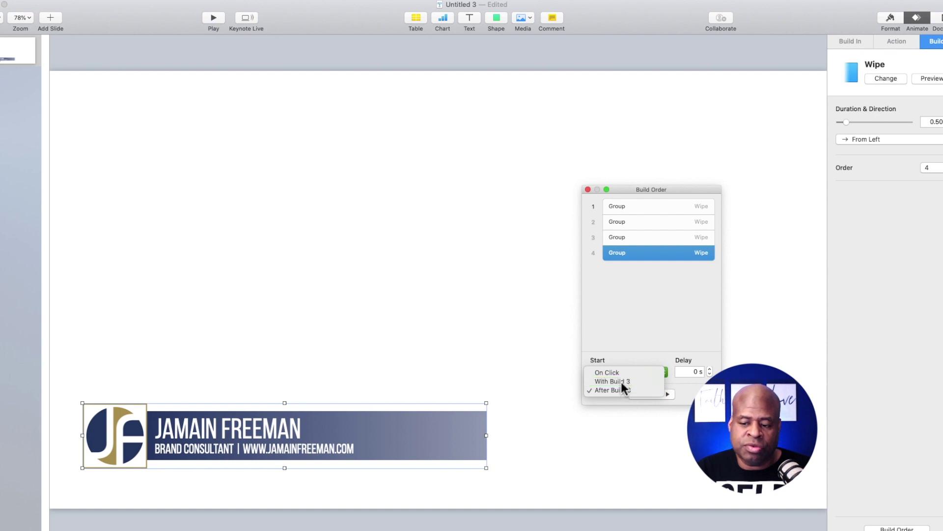
{"action": "left_click", "coordinate": [621, 381]}
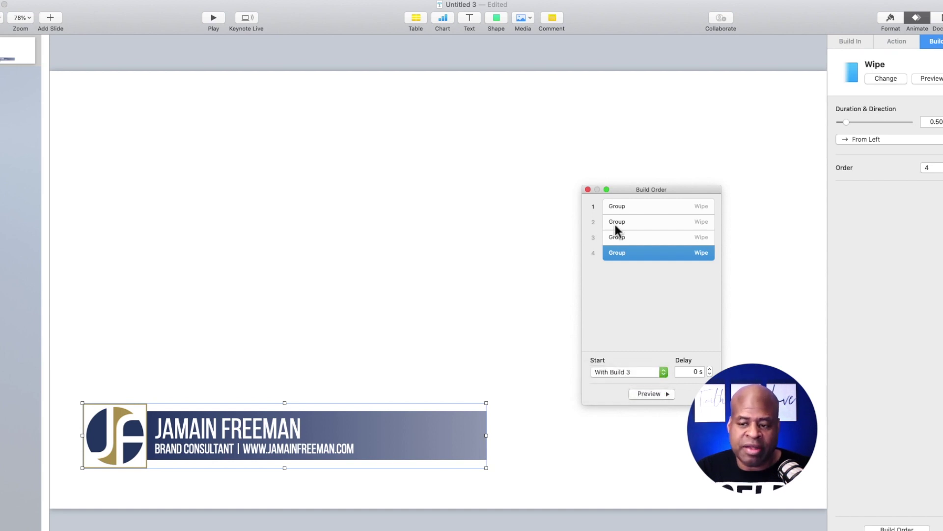
- Close the build order window and set the slide background to No Fill
{"action": "left_click", "coordinate": [588, 190]}
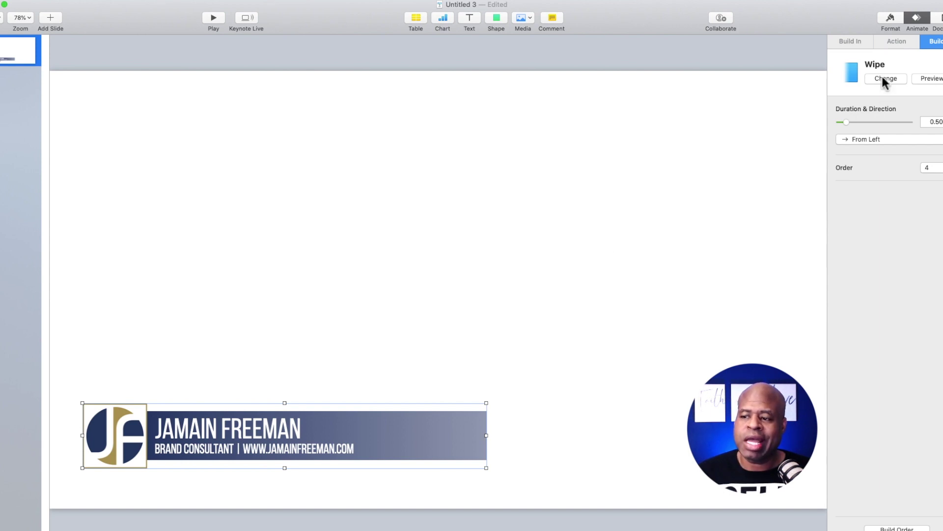
{"action": "left_click", "coordinate": [890, 19]}
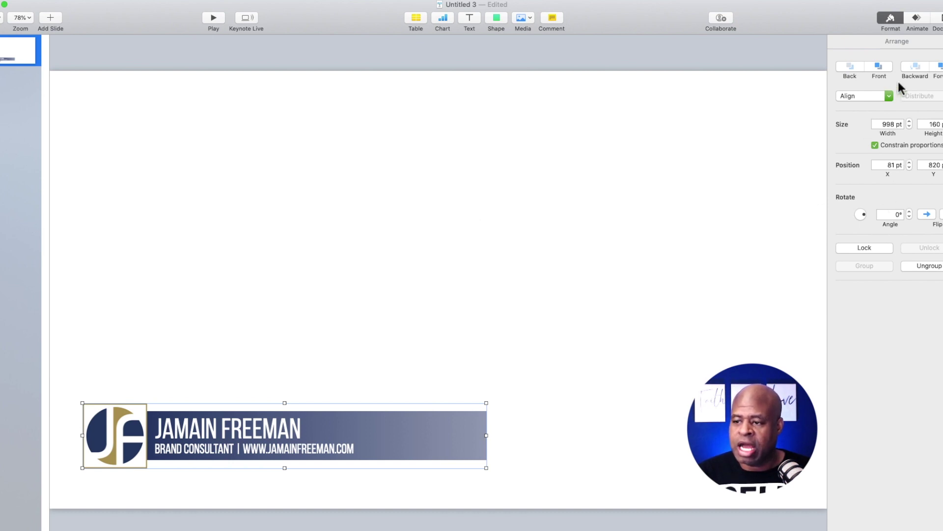
{"action": "left_click", "coordinate": [891, 17]}
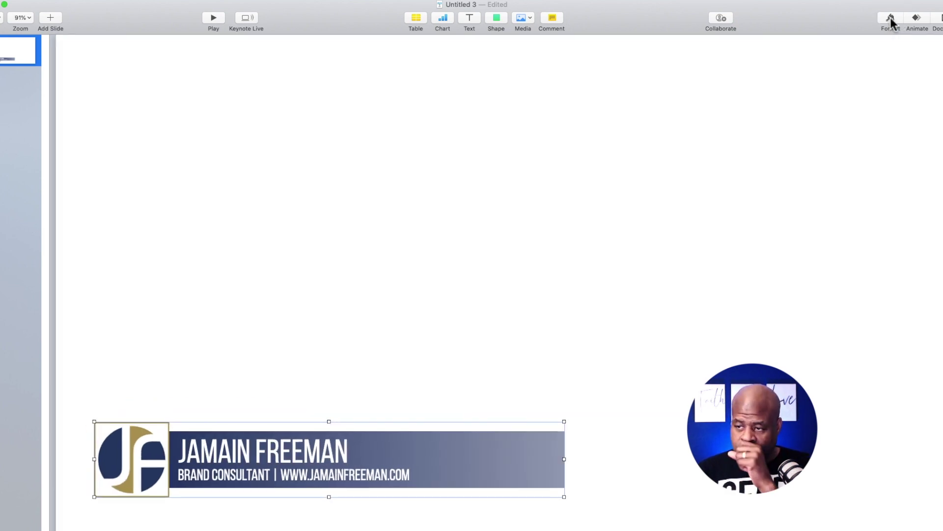
{"action": "left_click", "coordinate": [890, 17]}
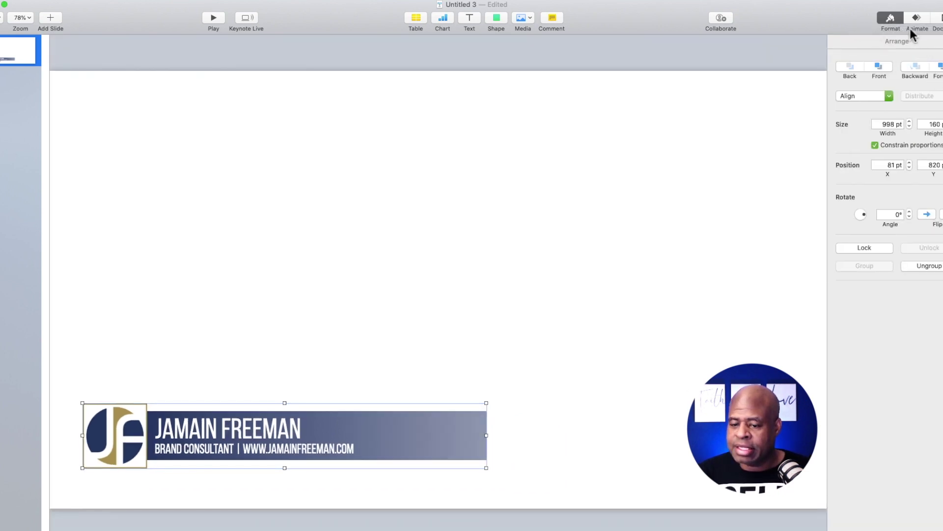
{"action": "left_click", "coordinate": [741, 222]}
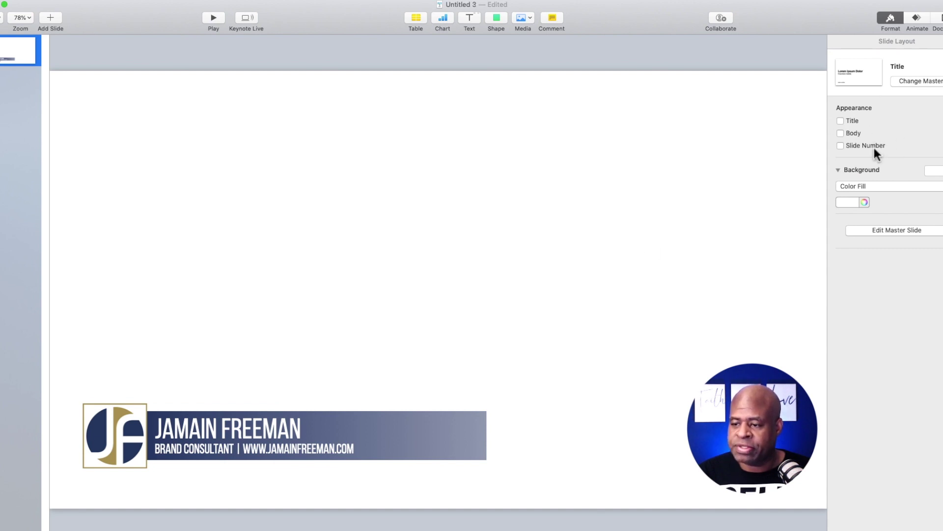
{"action": "left_click", "coordinate": [886, 186]}
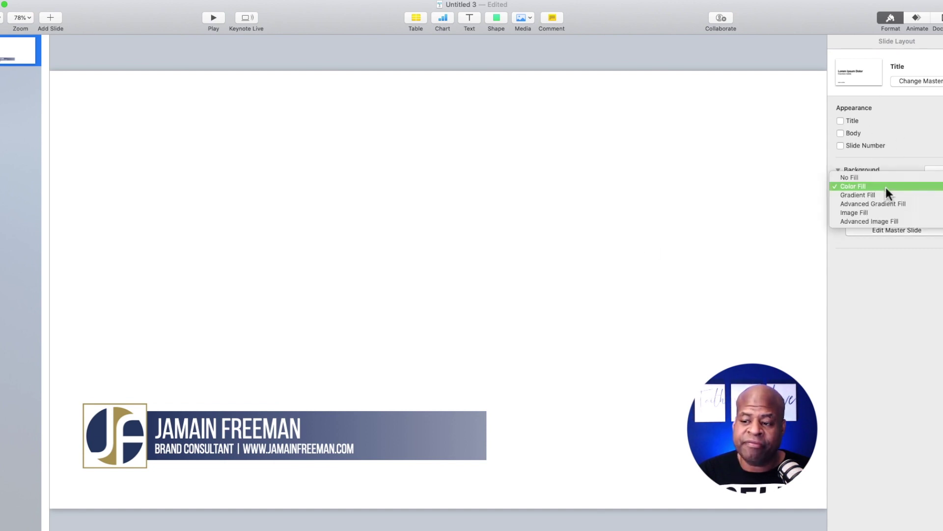
{"action": "left_click", "coordinate": [862, 179]}
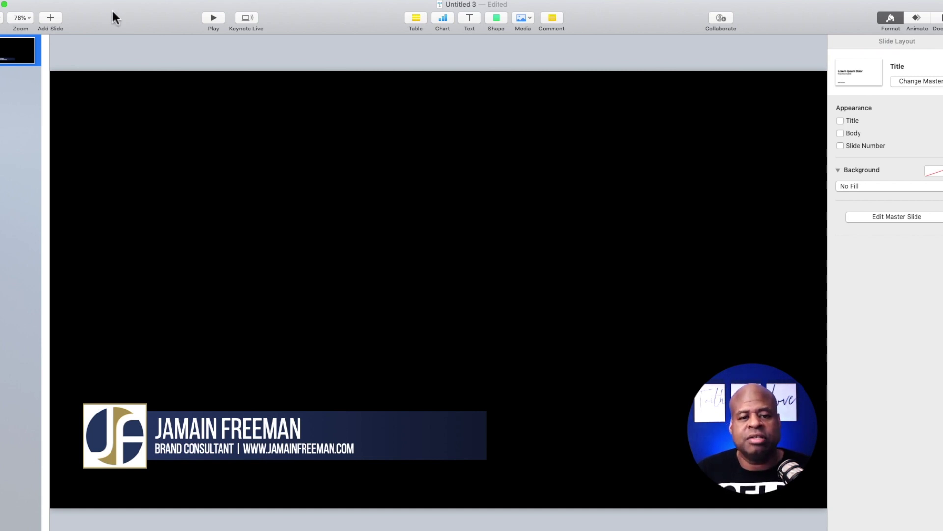
- Set up a movie export of the presentation with a custom resolution of 1920 x 1080
{"action": "left_click", "coordinate": [53, 4]}
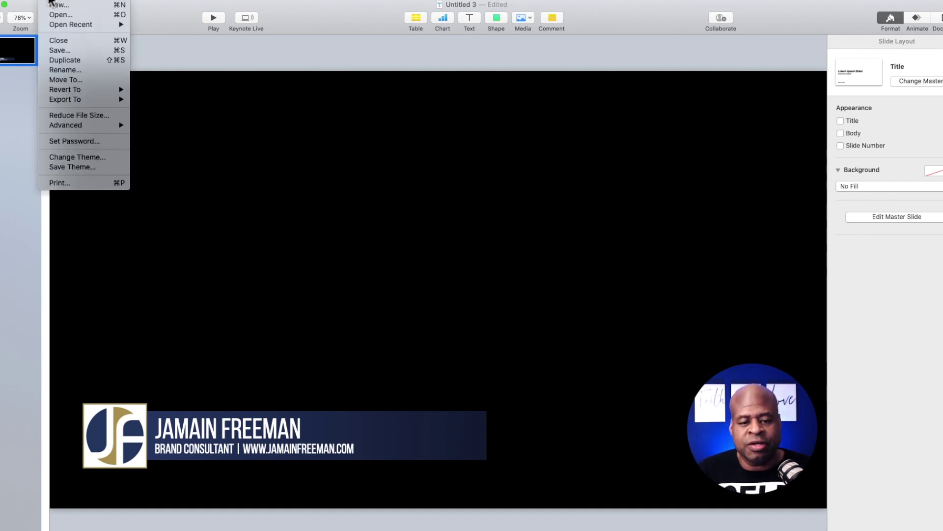
{"action": "mouse_move", "coordinate": [74, 99]}
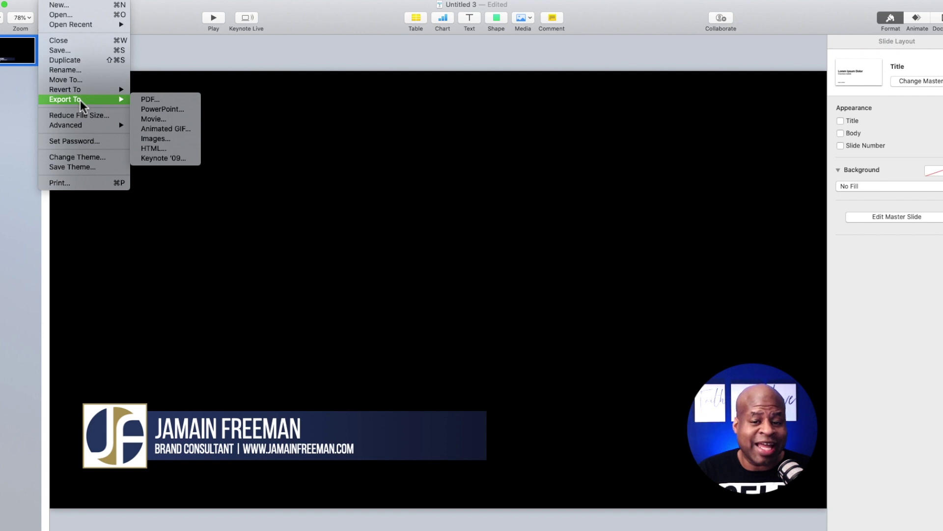
{"action": "left_click", "coordinate": [155, 120]}
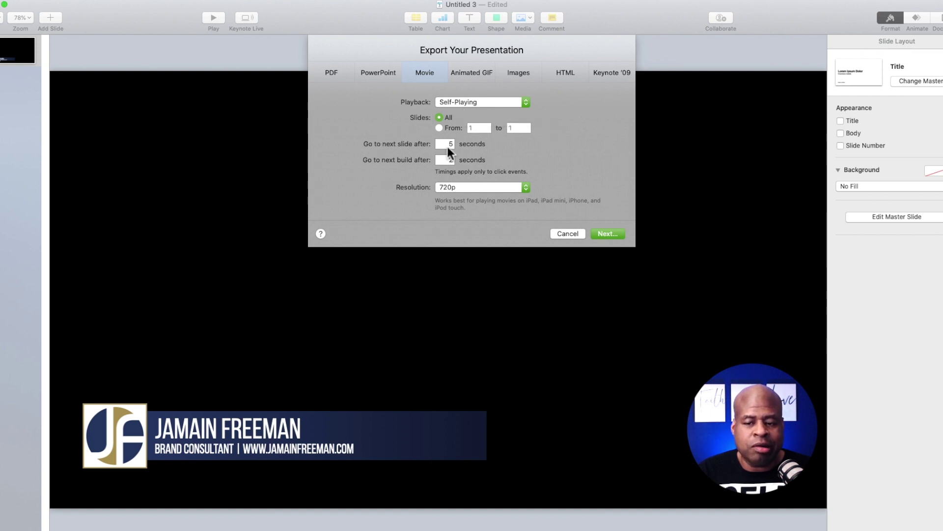
{"action": "left_click", "coordinate": [475, 187]}
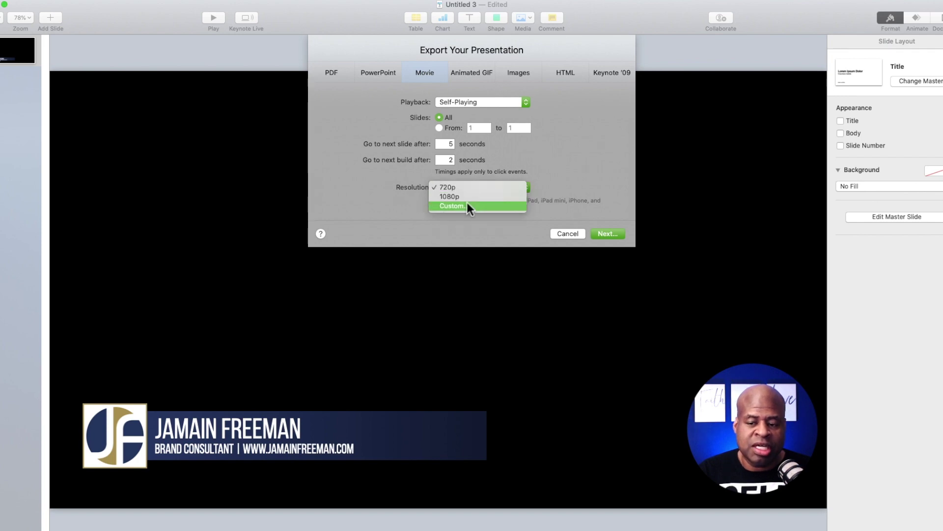
{"action": "left_click", "coordinate": [464, 205]}
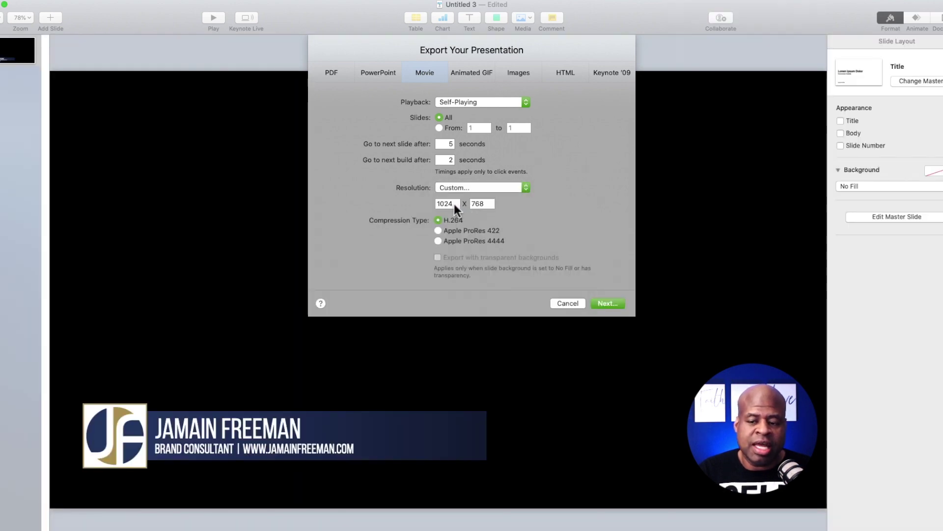
{"action": "key", "text": "Tab"}
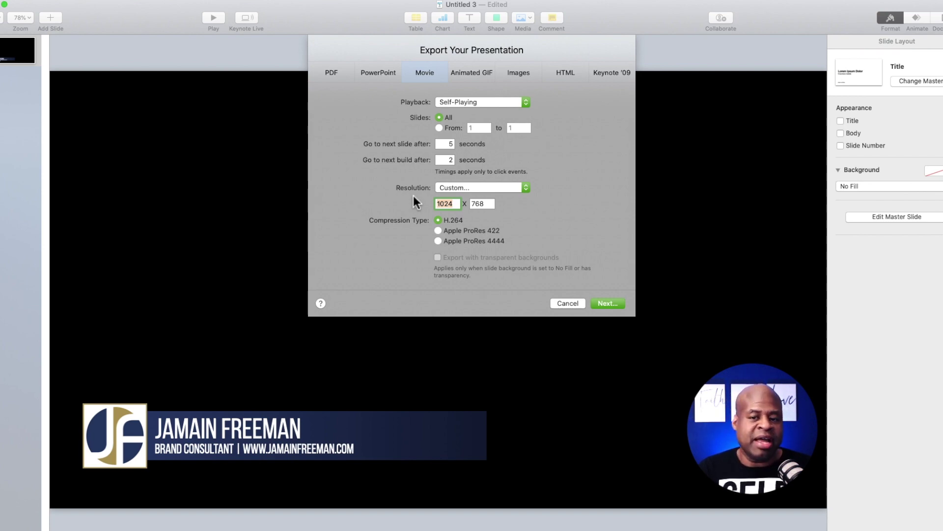
{"action": "type", "text": "1920"}
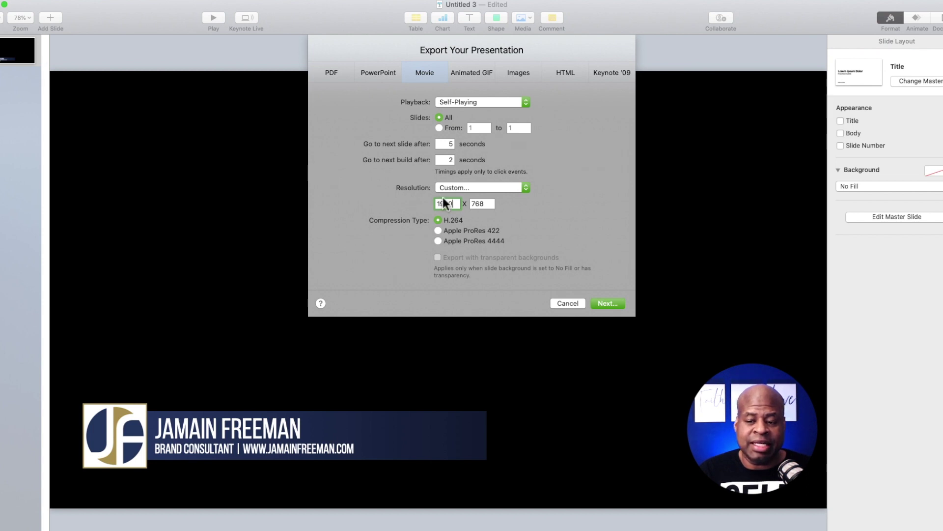
{"action": "double_click", "coordinate": [491, 203]}
{"action": "type", "text": "1080"}
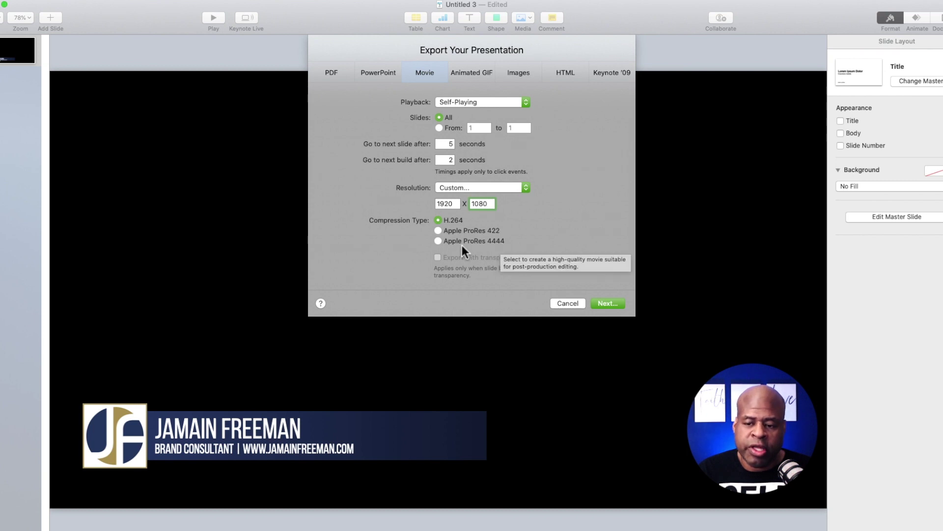
- Export with Apple ProRes 4444 compression and a transparent background, replacing the existing lower 3rd movie in the Live Streaming Assets folder
{"action": "left_click", "coordinate": [438, 240]}
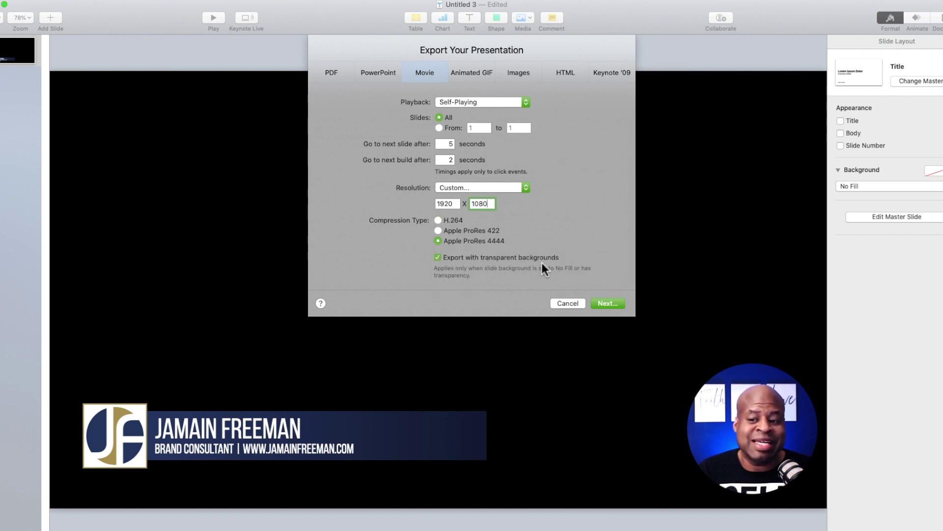
{"action": "left_click", "coordinate": [607, 303]}
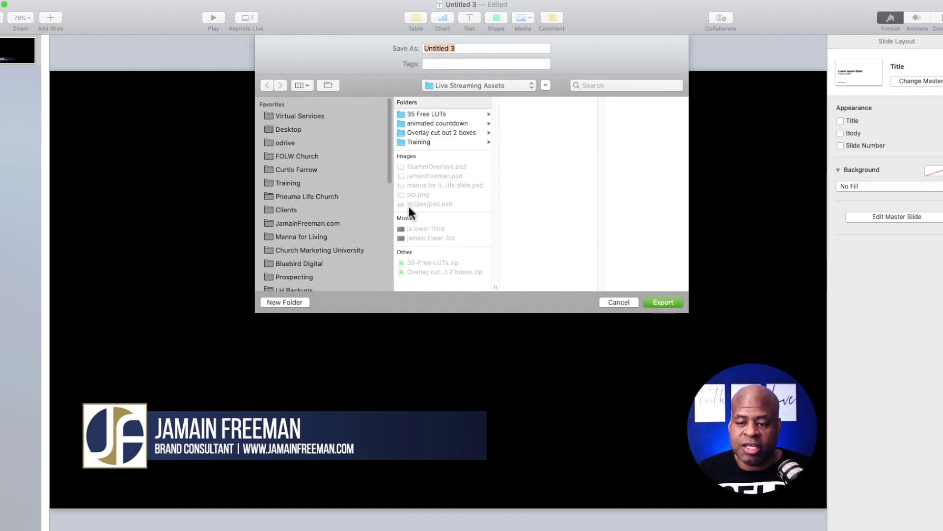
{"action": "left_click", "coordinate": [415, 236]}
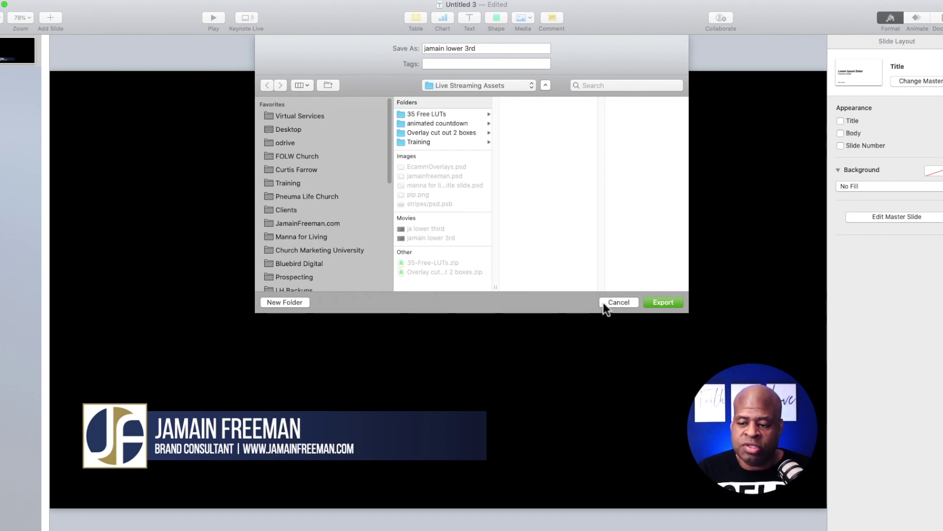
{"action": "left_click", "coordinate": [662, 303]}
{"action": "left_click", "coordinate": [541, 98]}
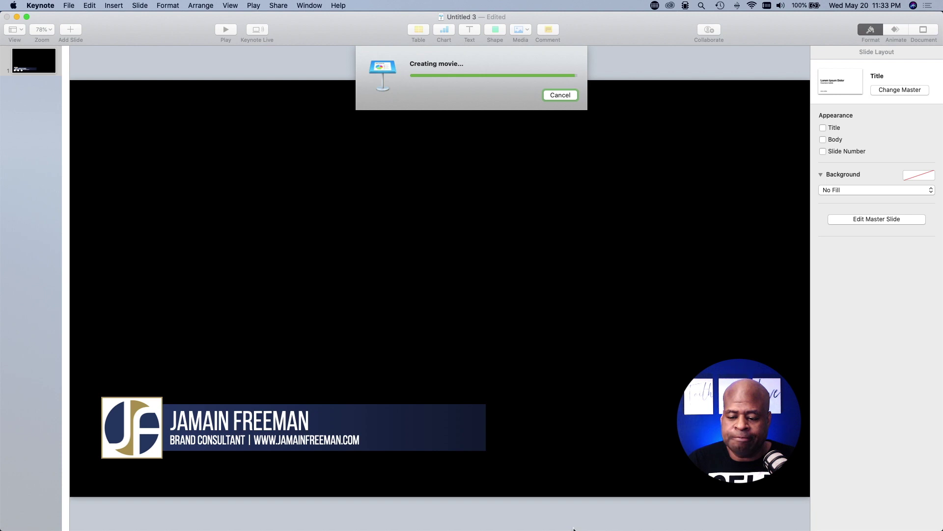
- Switch to Ecamm Live and add a new scene to the iWorkLoveLive group
{"action": "mouse_move", "coordinate": [573, 528]}
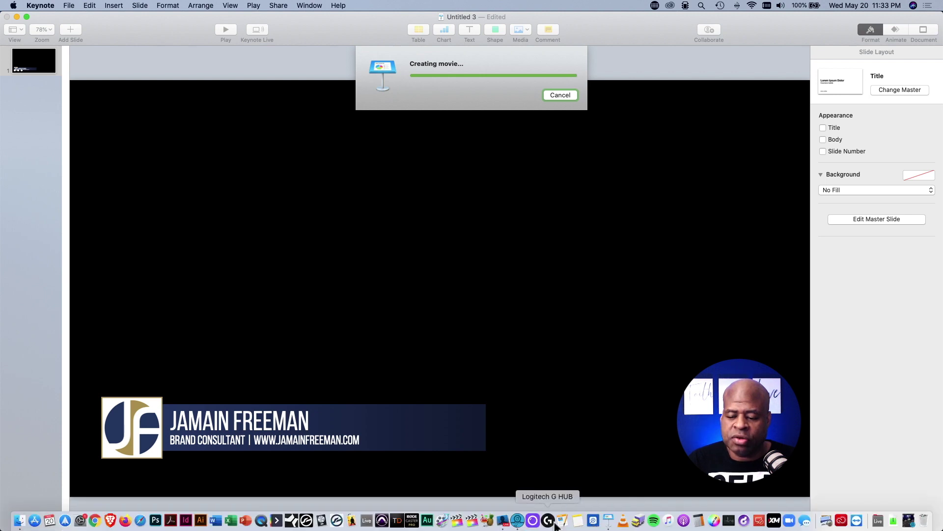
{"action": "left_click", "coordinate": [503, 521]}
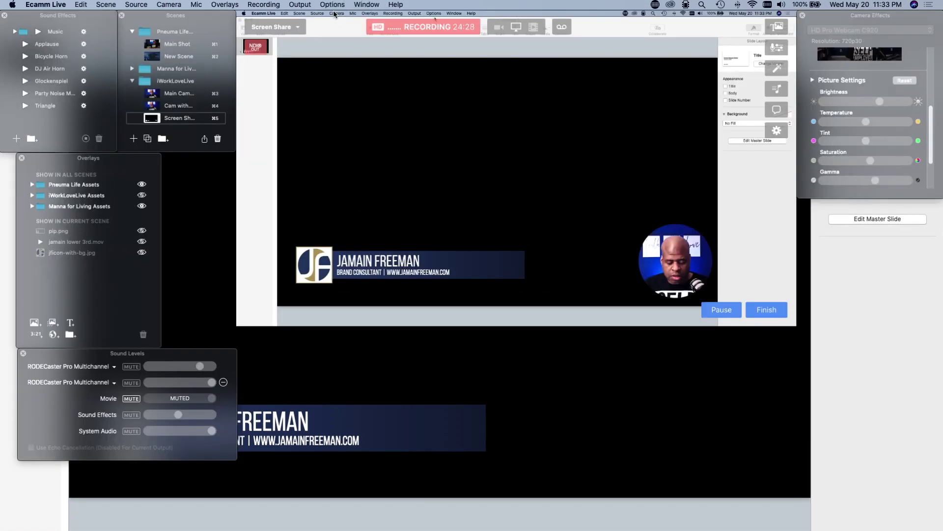
{"action": "mouse_move", "coordinate": [304, 68]}
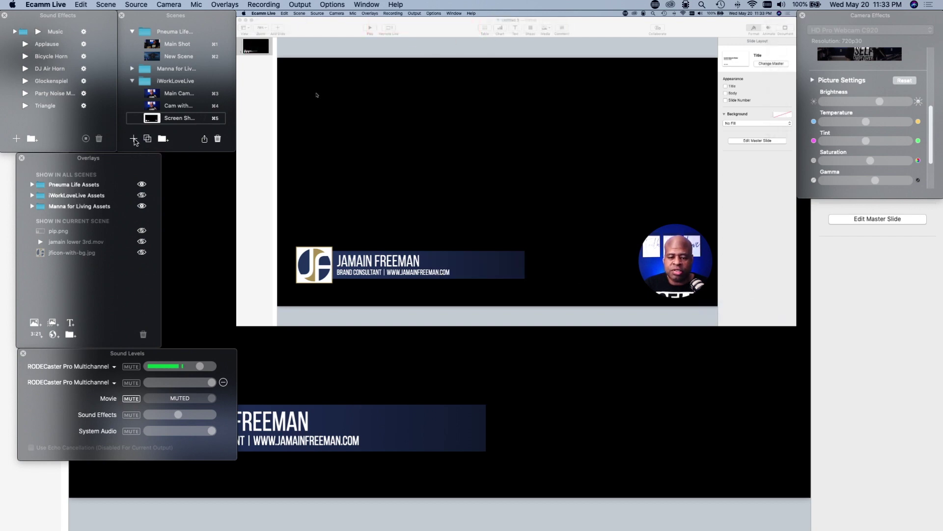
{"action": "left_click", "coordinate": [134, 139]}
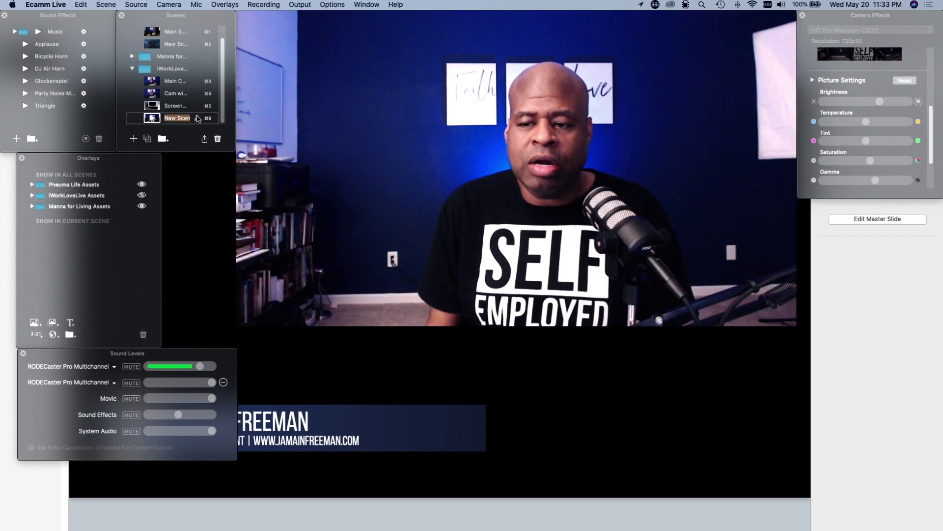
{"action": "mouse_move", "coordinate": [322, 250]}
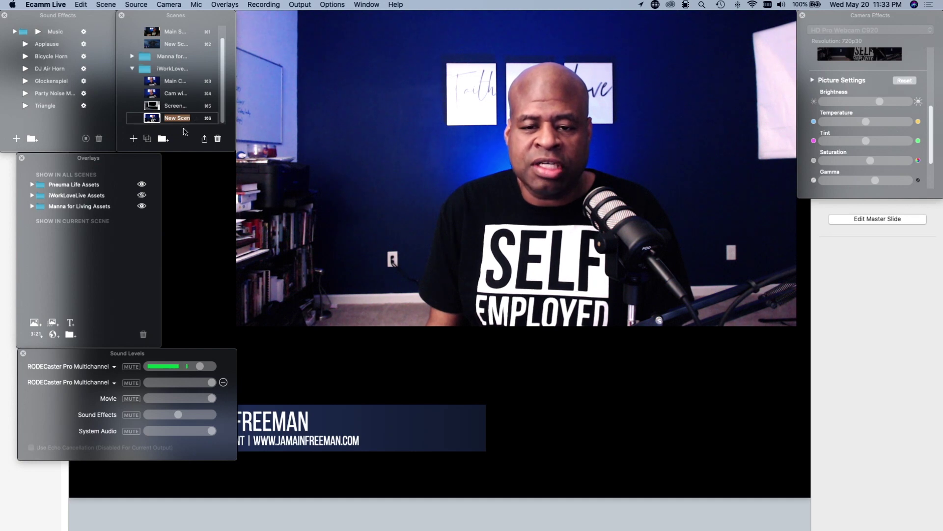
- Add the exported lower 3rd movie from Live Streaming Assets to the new scene as an animated overlay
{"action": "left_click", "coordinate": [61, 259]}
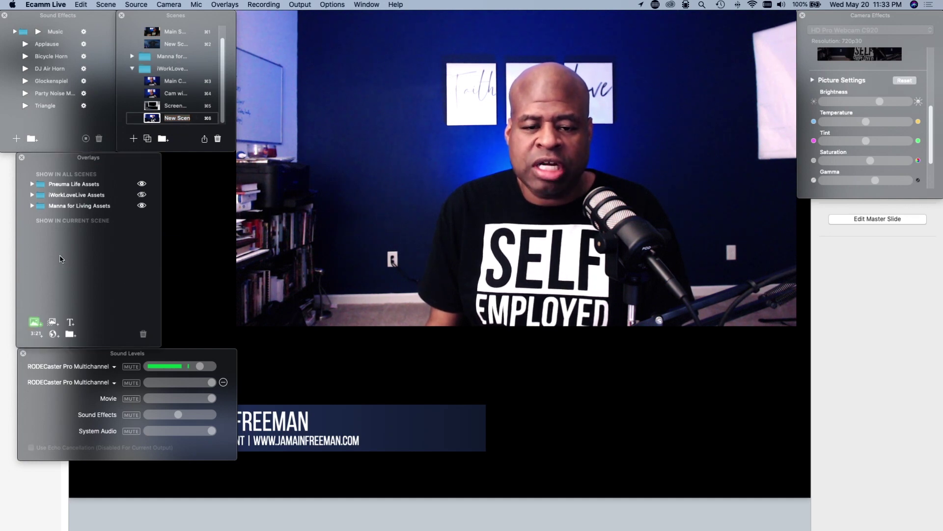
{"action": "left_click", "coordinate": [53, 322]}
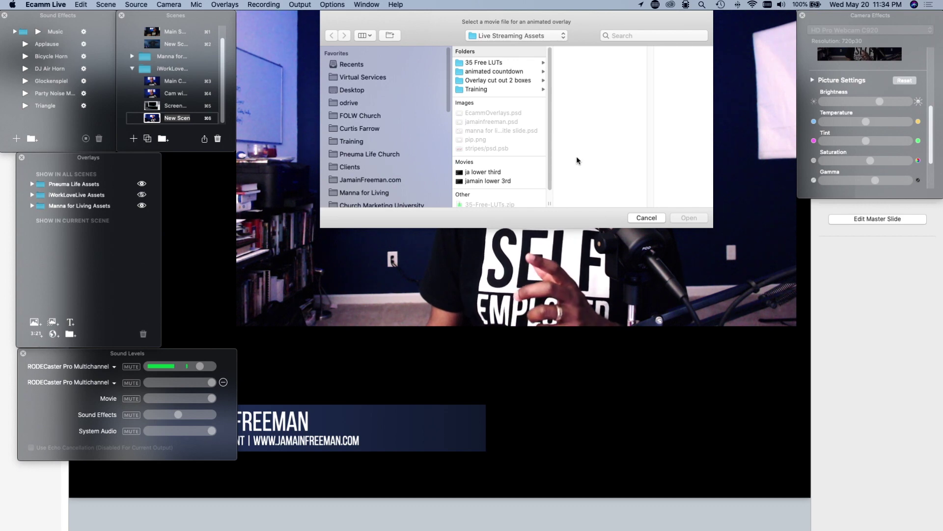
{"action": "left_click", "coordinate": [492, 182]}
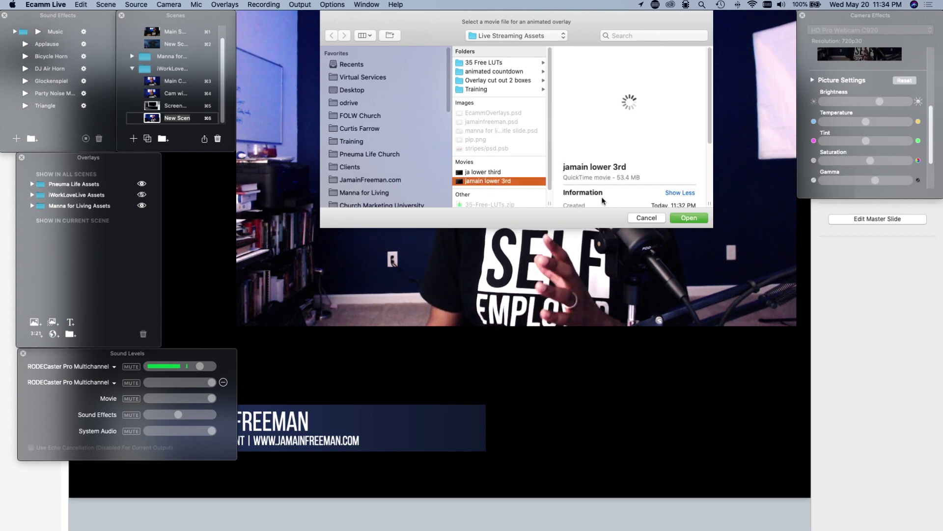
{"action": "left_click", "coordinate": [686, 219]}
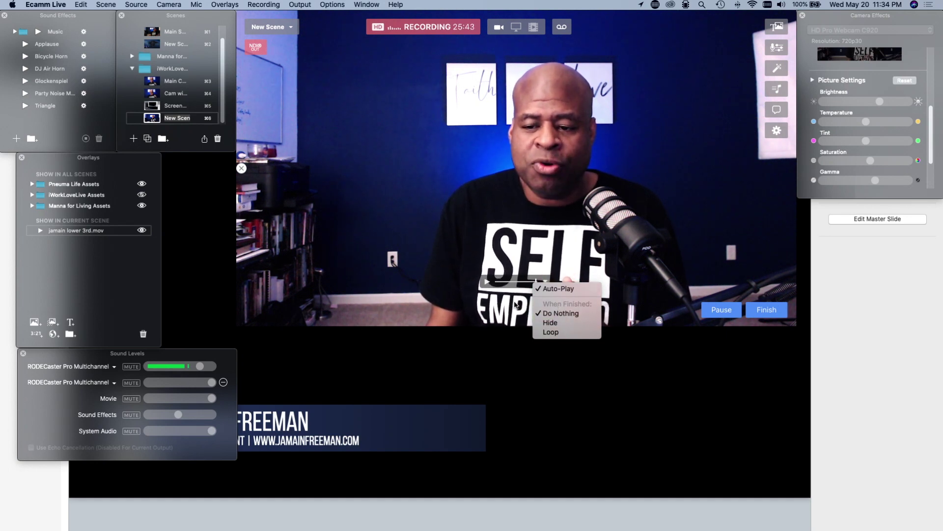
- Play the lower-third movie overlay in the new scene and switch to the Main Camera scene
{"action": "left_click", "coordinate": [488, 284]}
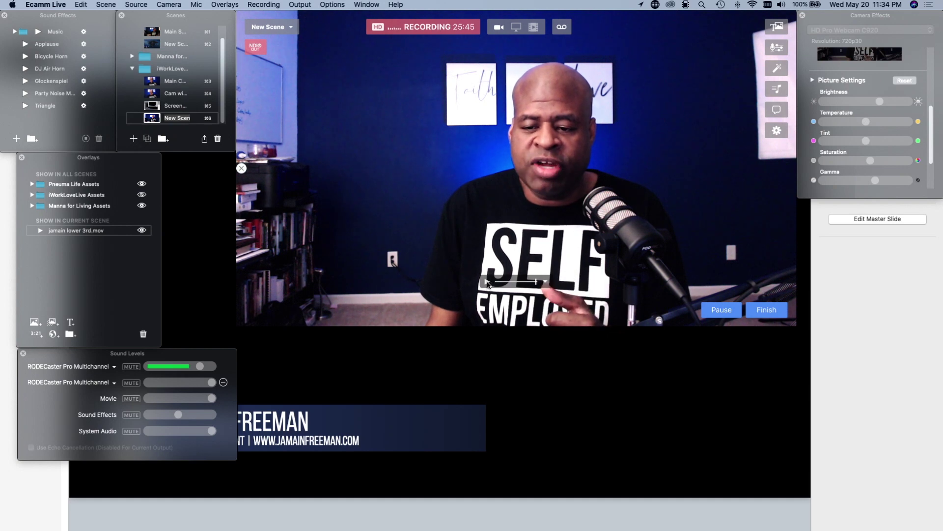
{"action": "left_click", "coordinate": [488, 283]}
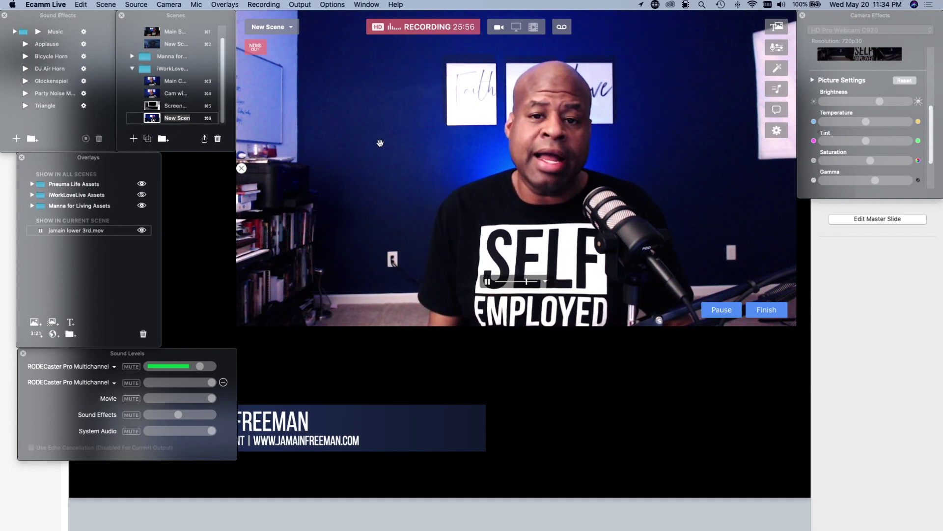
{"action": "key", "text": "super+3"}
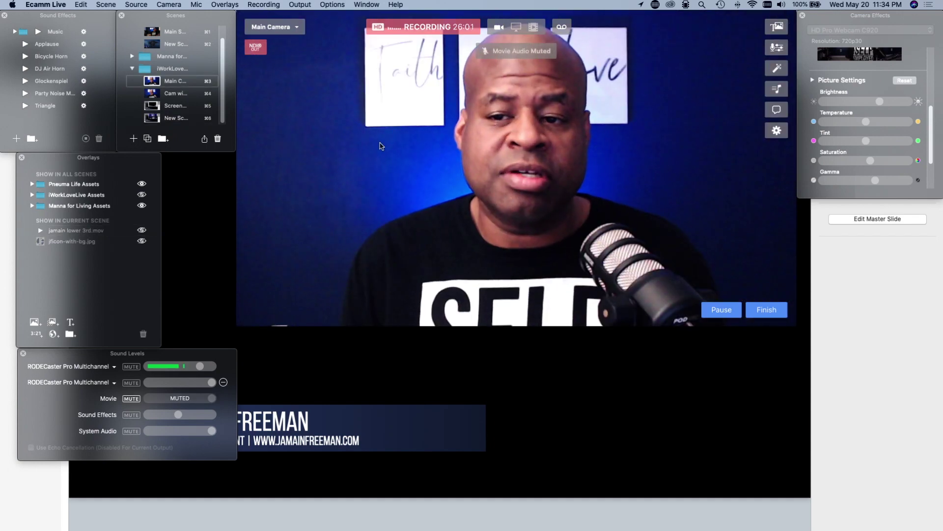